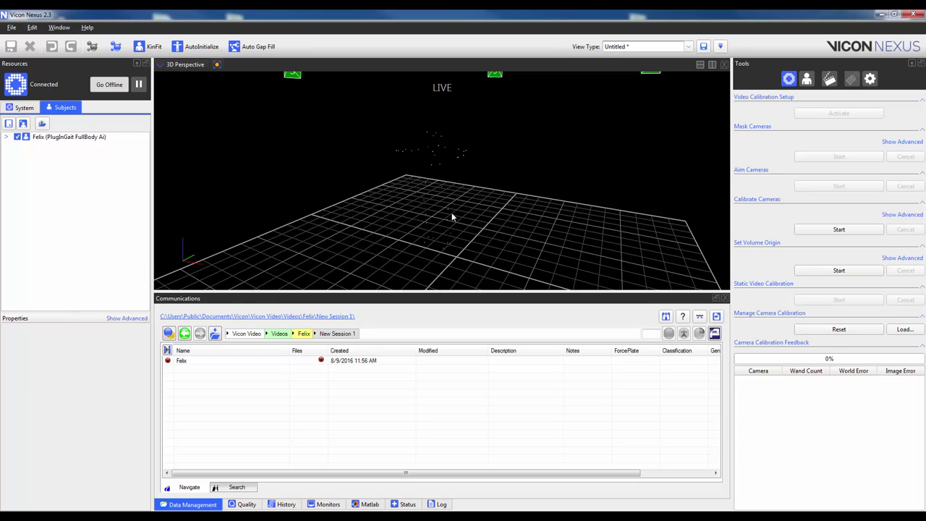
- Select the PlugInGait FullBody Ai subject and open the subject preparation tools
left_click(56, 139)
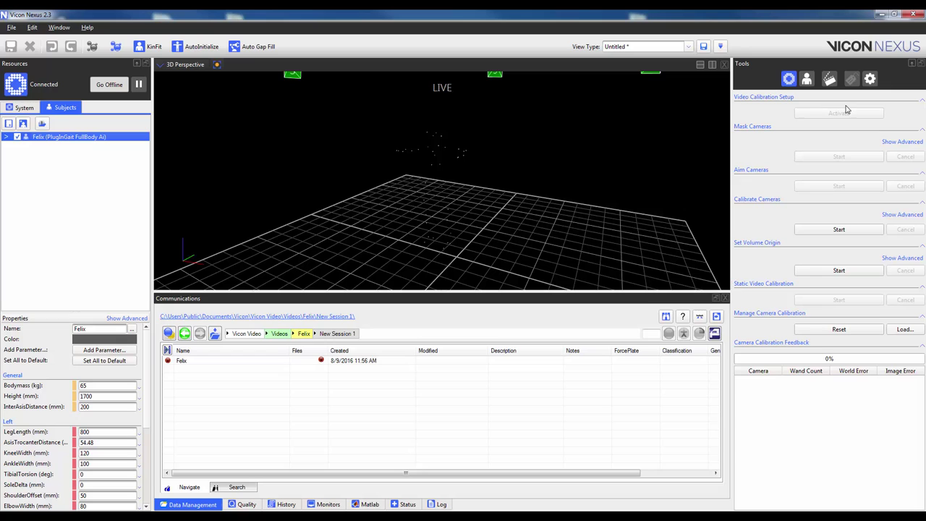
left_click(807, 80)
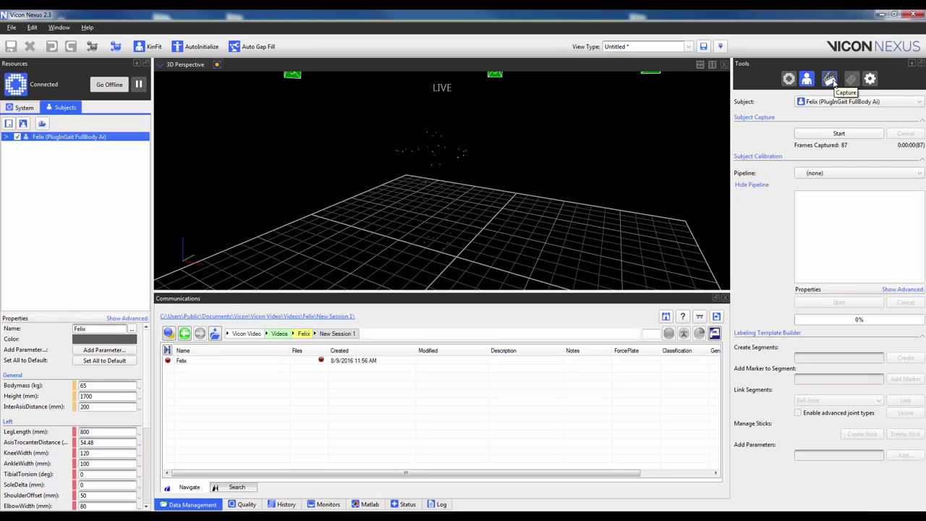
left_click(833, 81)
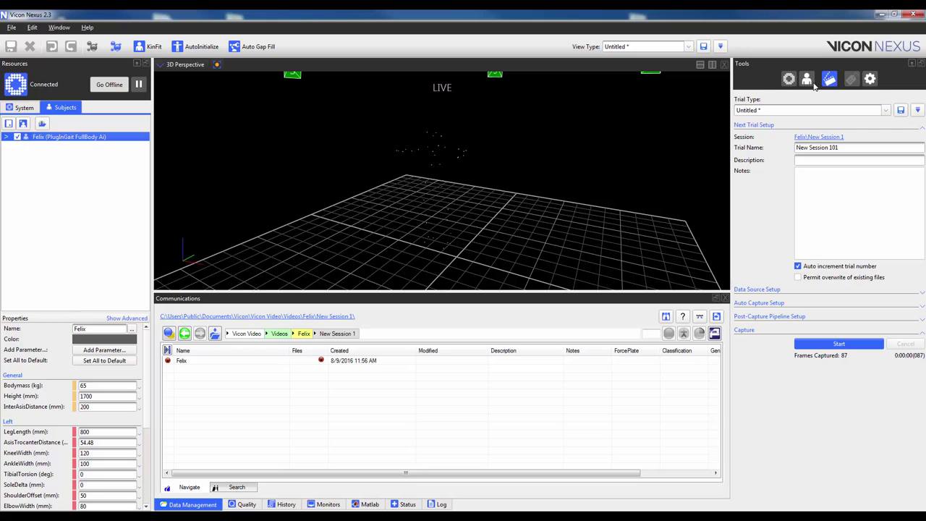
left_click(808, 81)
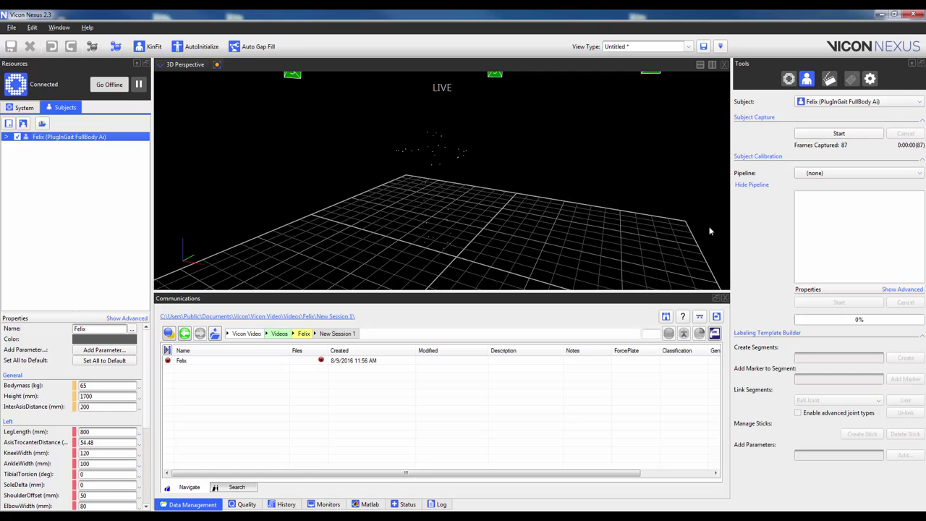
- Set the local Vicon system's processing output level to Reconstructions
left_click_drag(498, 245, 524, 242)
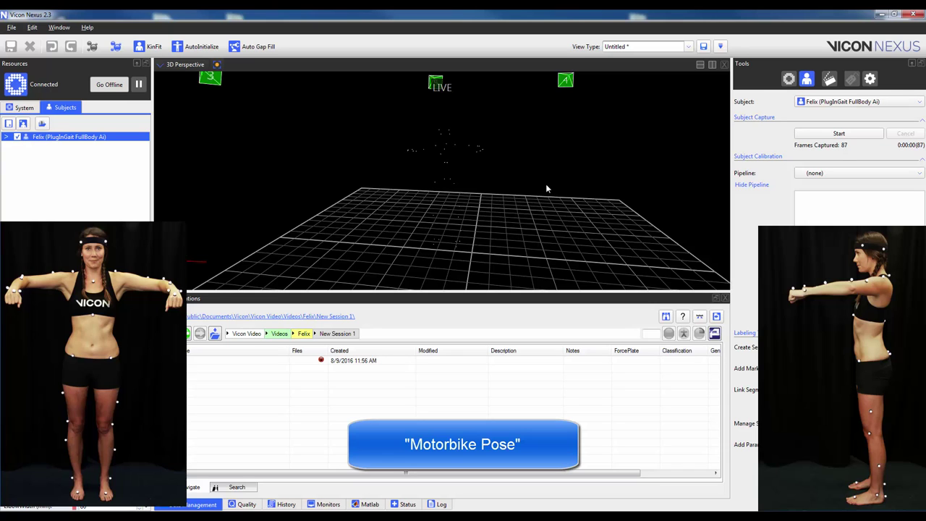
left_click_drag(528, 163, 502, 157)
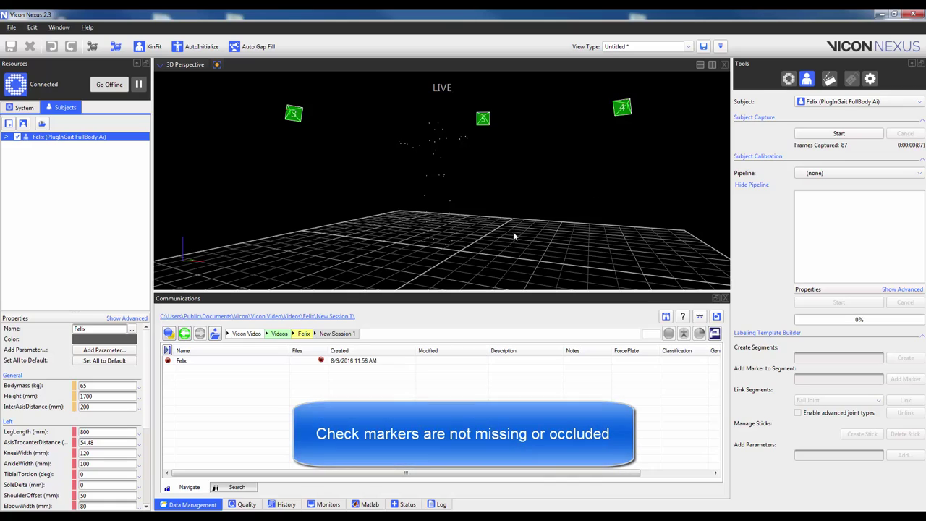
mouse_move(513, 231)
left_mouse_down()
mouse_move(545, 210)
mouse_move(533, 217)
mouse_move(564, 253)
mouse_move(533, 207)
mouse_move(496, 242)
mouse_move(503, 230)
left_mouse_up()
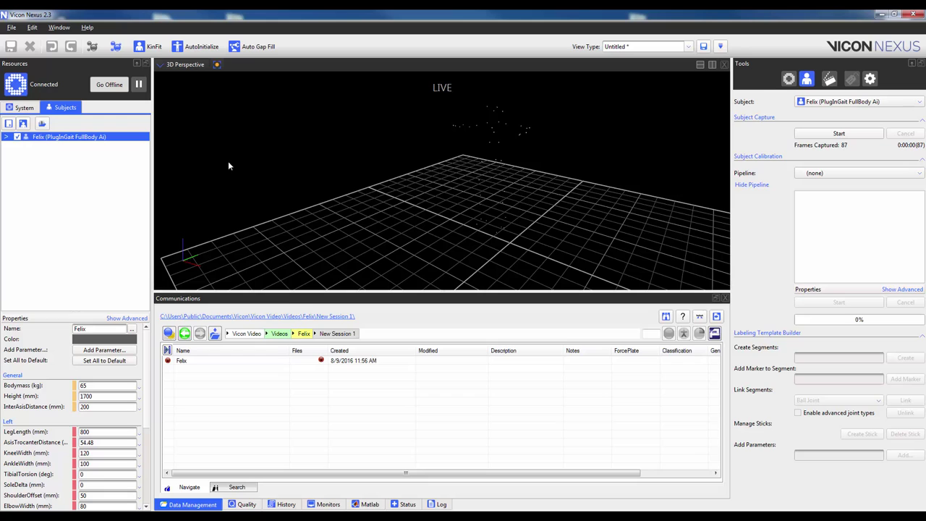
left_click(25, 107)
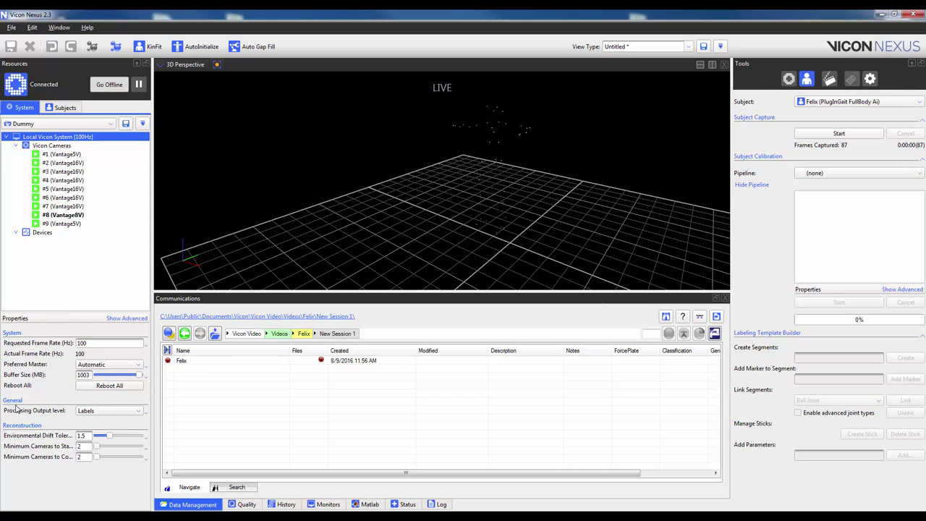
left_click(110, 411)
left_click(112, 402)
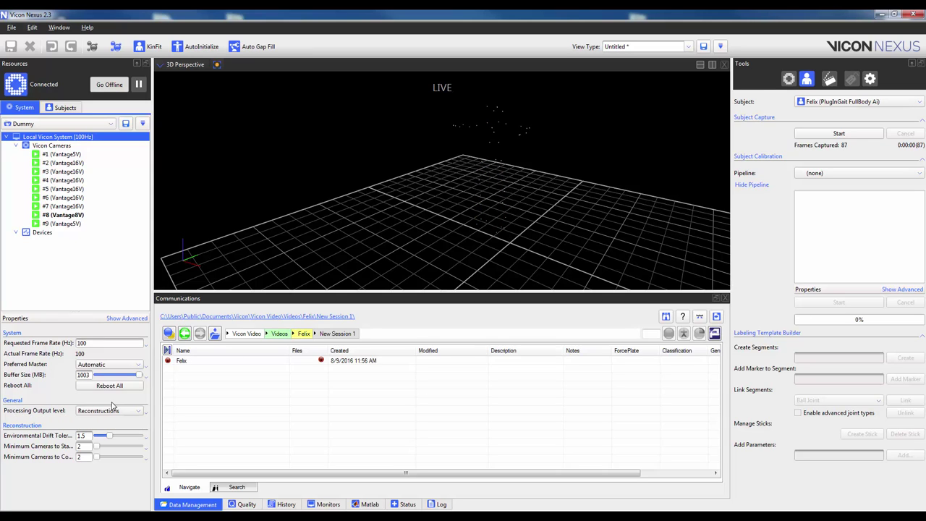
- Capture a short static calibration trial of the subject standing in the motorbike pose
left_click(805, 134)
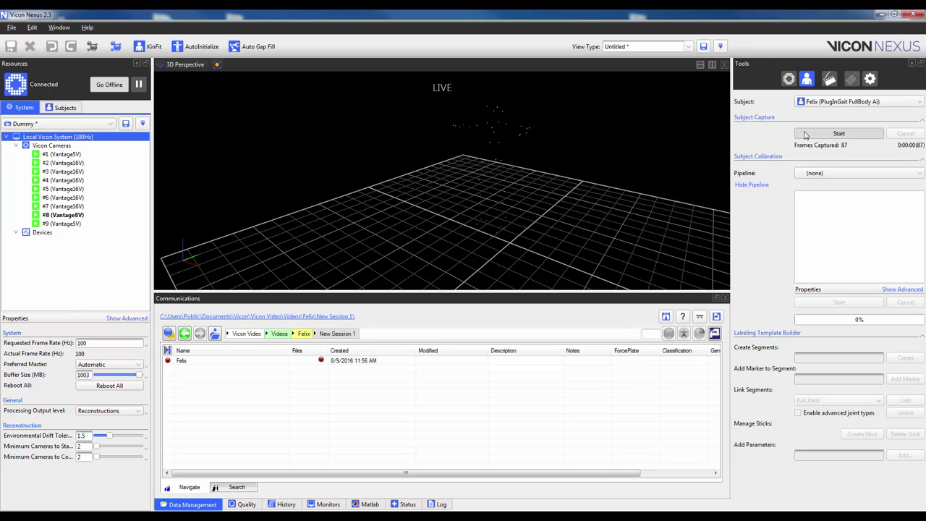
left_click(804, 135)
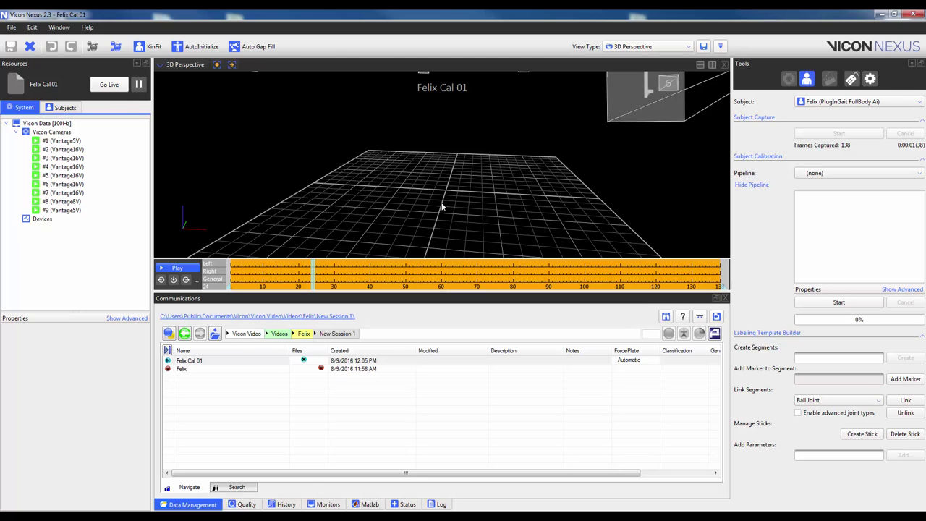
scroll(451, 201, "down", 2)
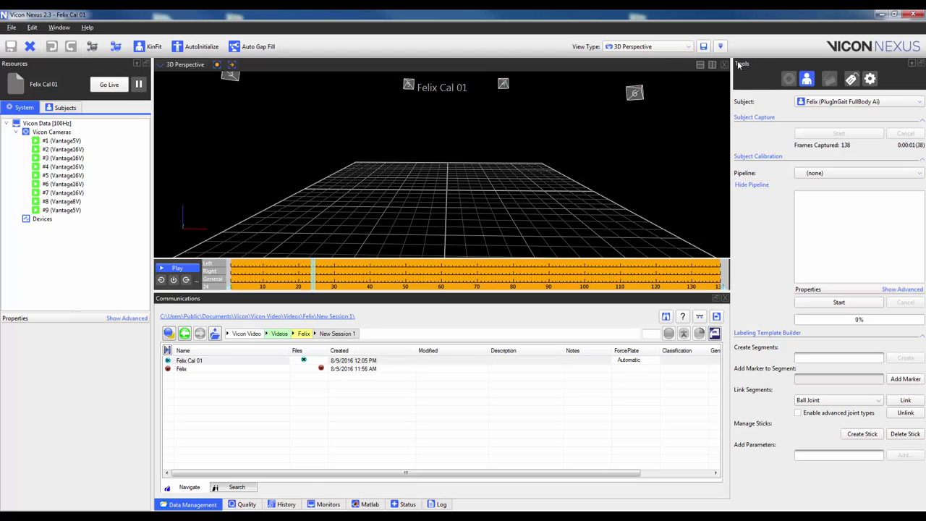
- Select the Reconstruct pipeline and reconstruct the markers in the captured calibration trial
left_click(870, 81)
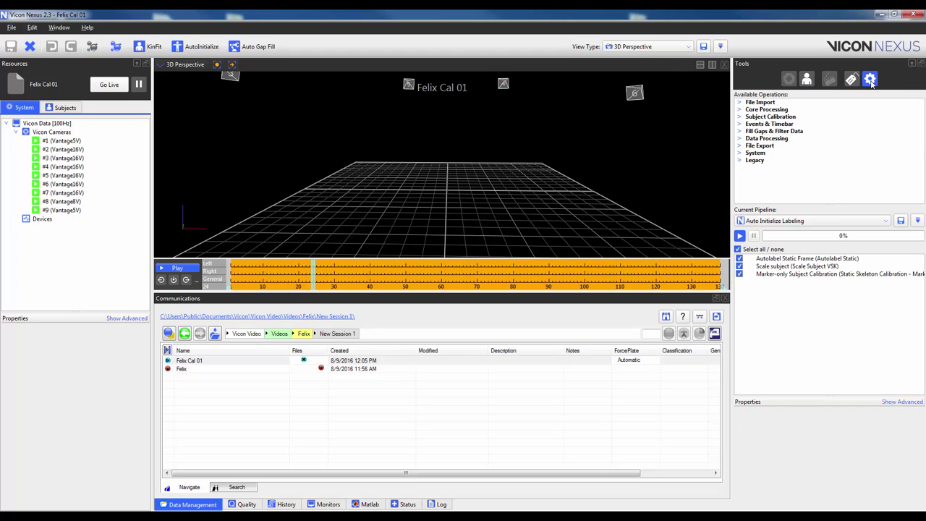
left_click(867, 221)
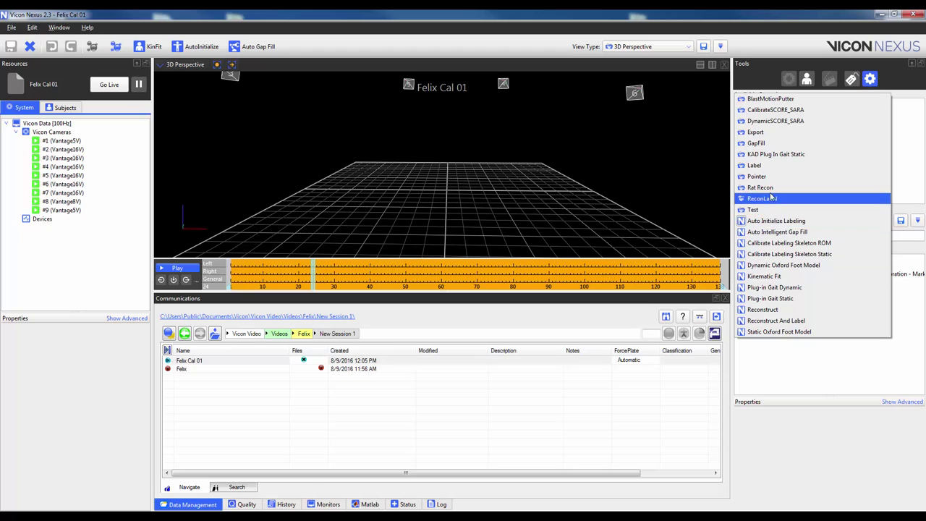
left_click(763, 310)
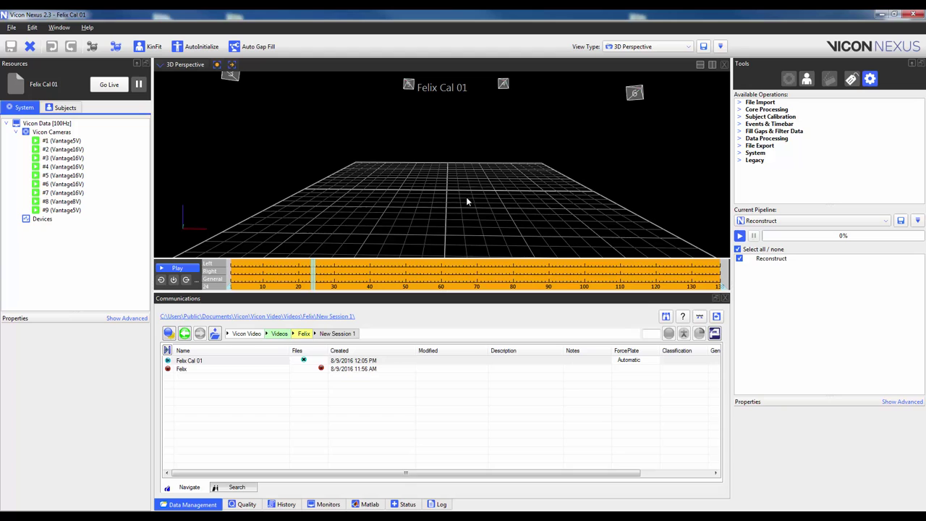
left_click(92, 47)
left_click_drag(346, 183, 381, 193)
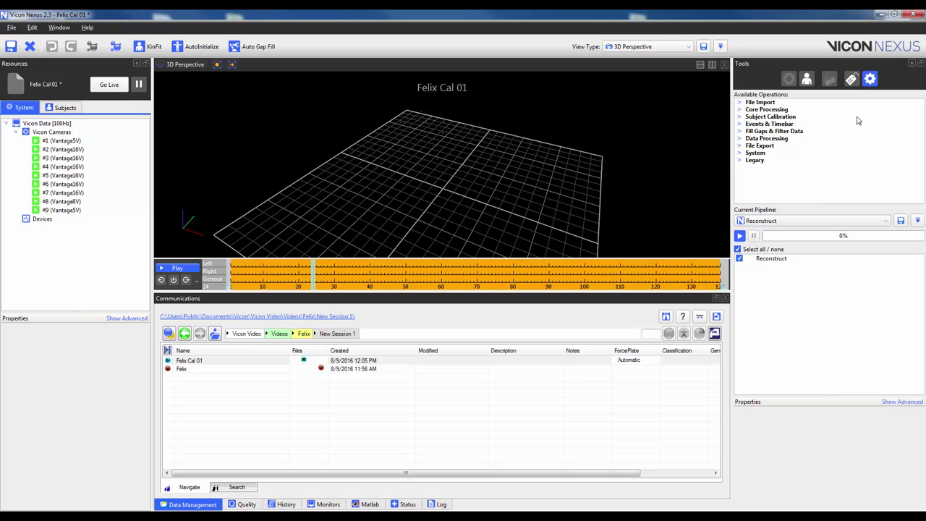
- Switch to the Auto Initialize Labeling pipeline and run only its Autolabel Static Frame operation on the current frame
left_click(859, 225)
left_click(812, 142)
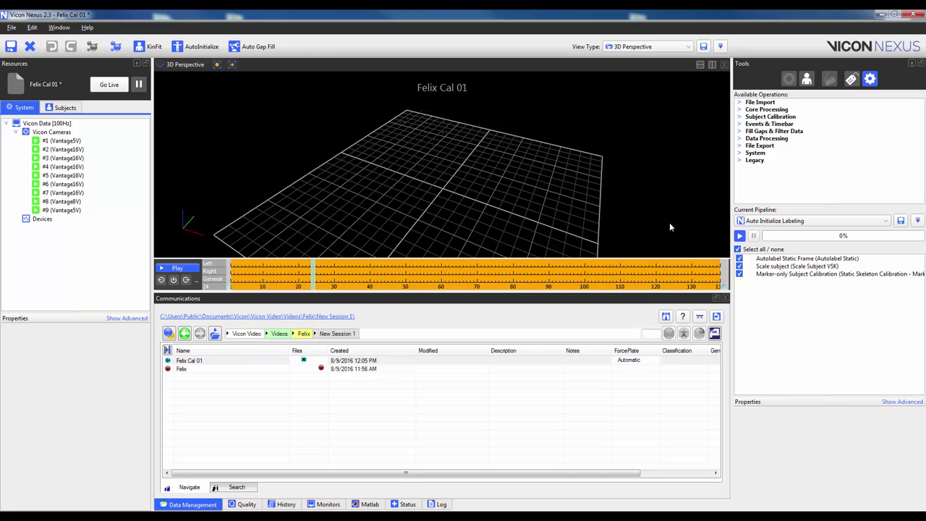
left_click_drag(416, 194, 451, 189)
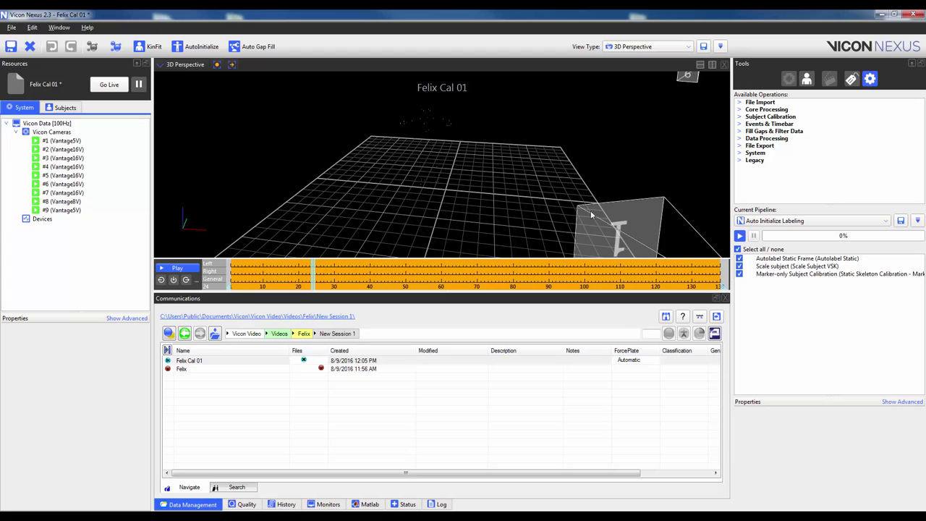
right_click(808, 259)
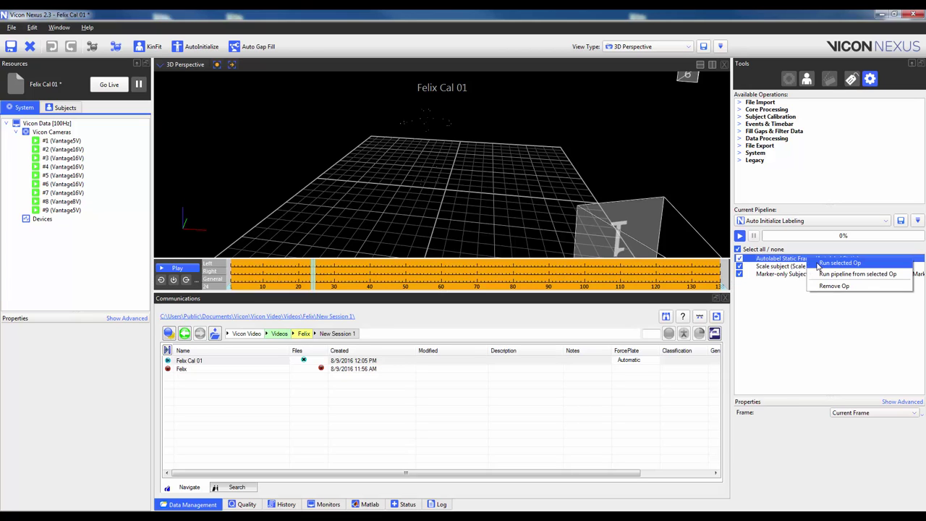
left_click(818, 263)
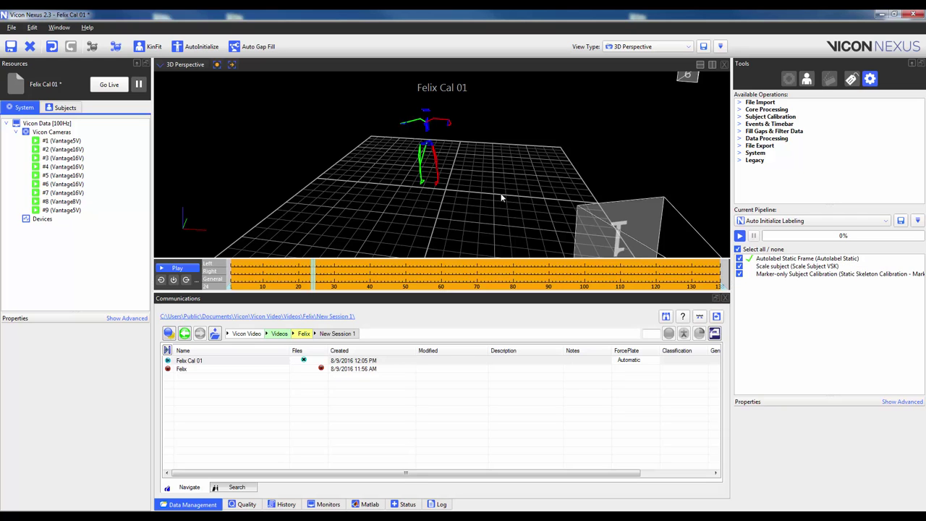
right_click_drag(443, 201, 456, 176)
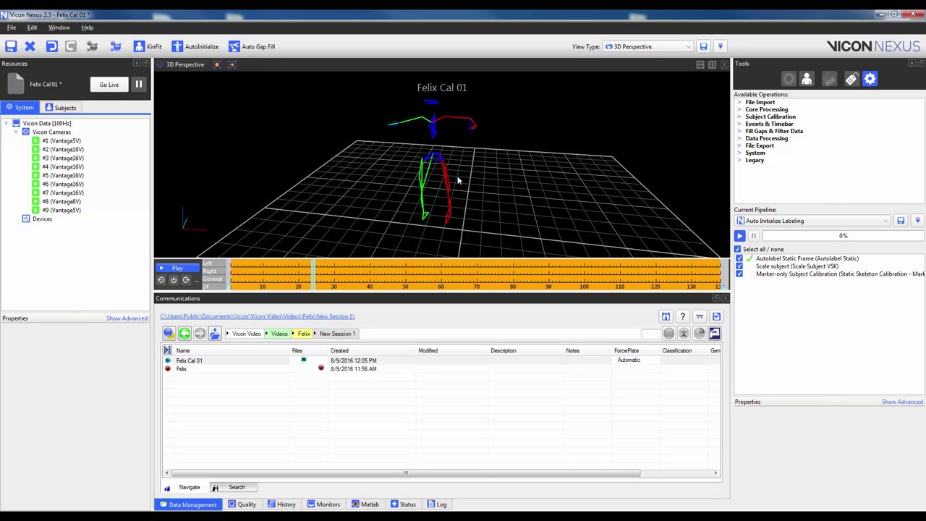
mouse_move(457, 180)
left_mouse_down()
mouse_move(528, 152)
mouse_move(550, 164)
mouse_move(496, 179)
mouse_move(506, 185)
mouse_move(499, 206)
mouse_move(505, 163)
left_mouse_up()
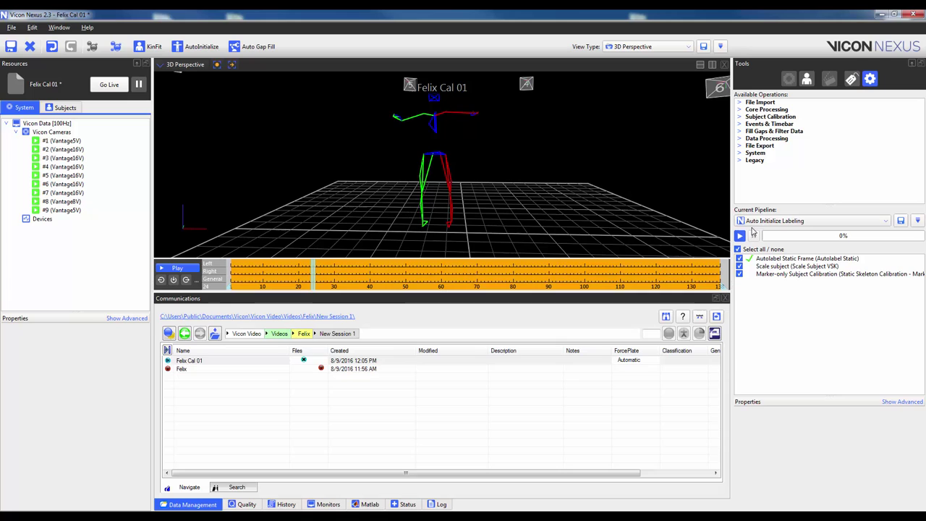
- Run only the Scale subject (Scale Subject VSK) operation and review its latest entries in the processing log
right_click(793, 267)
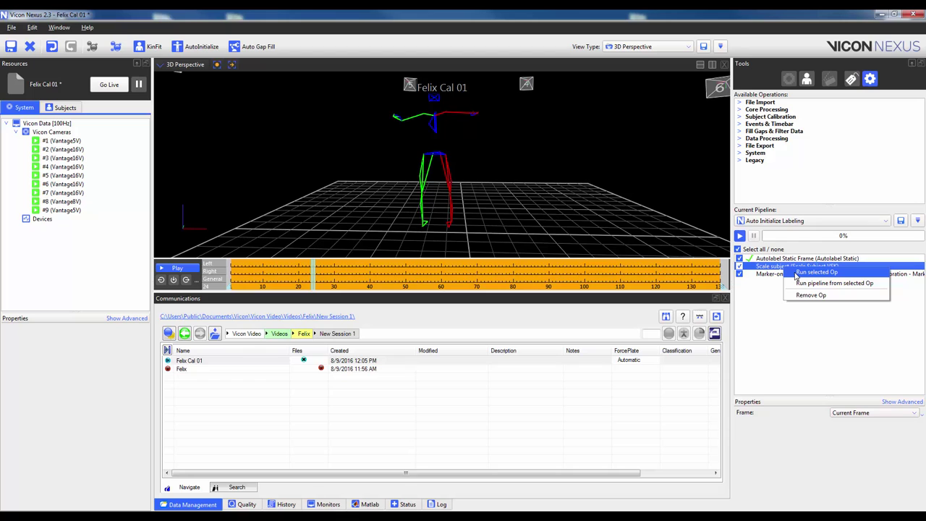
left_click(796, 273)
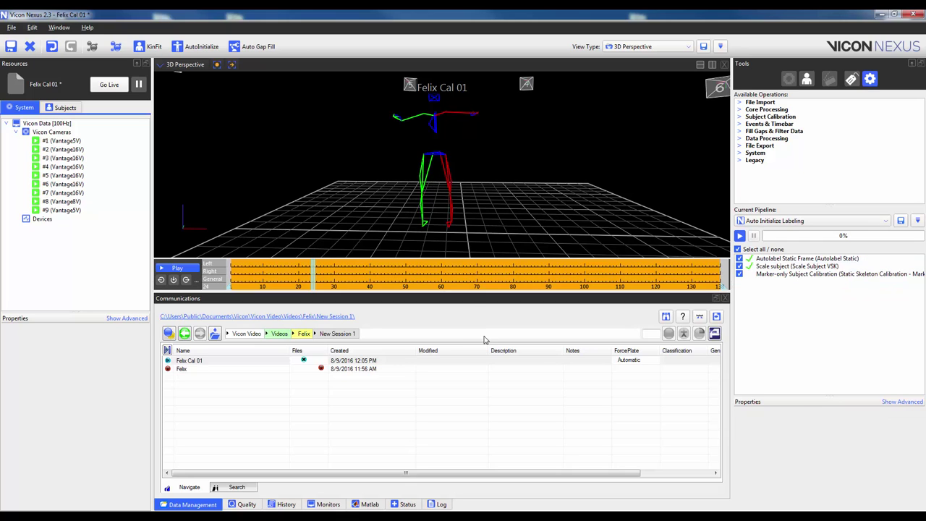
left_click(442, 504)
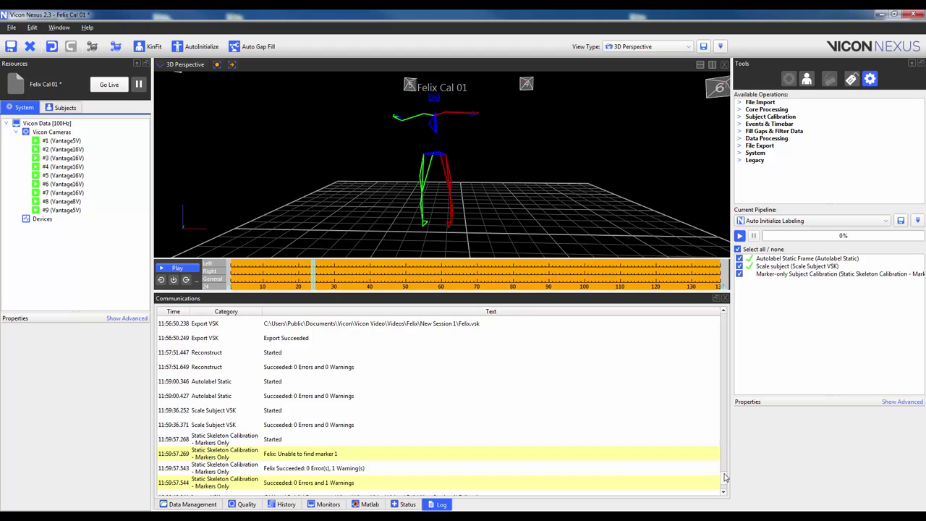
left_click_drag(725, 477, 725, 492)
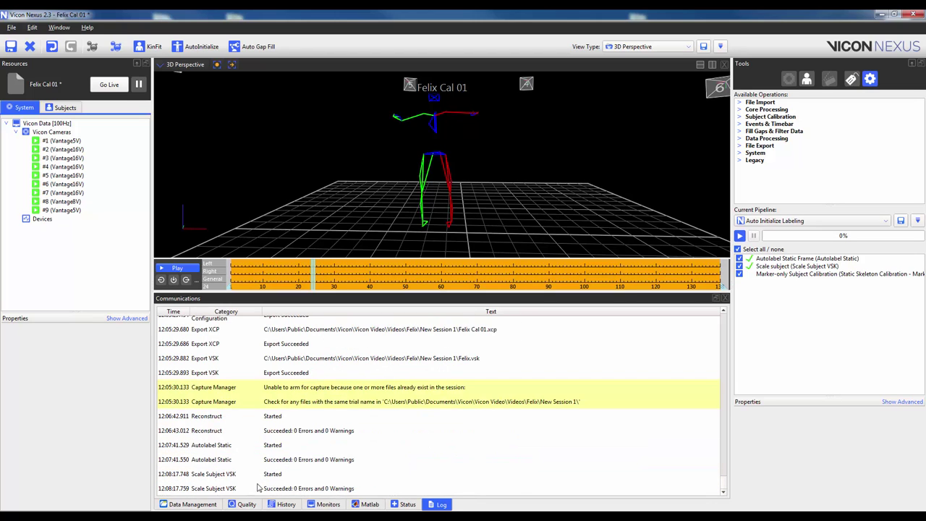
left_click(194, 504)
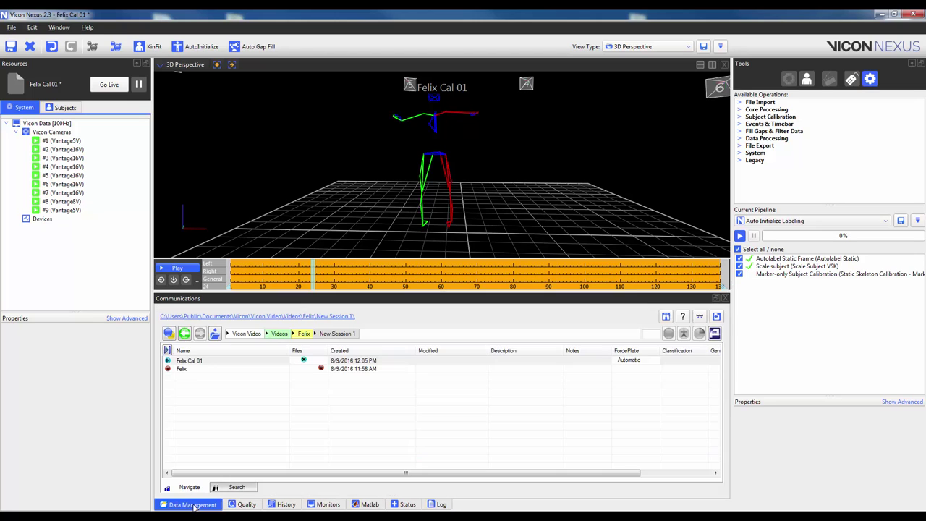
- Run only the Marker-only Subject Calibration operation, using the existing model as the calibration skeleton
right_click(867, 277)
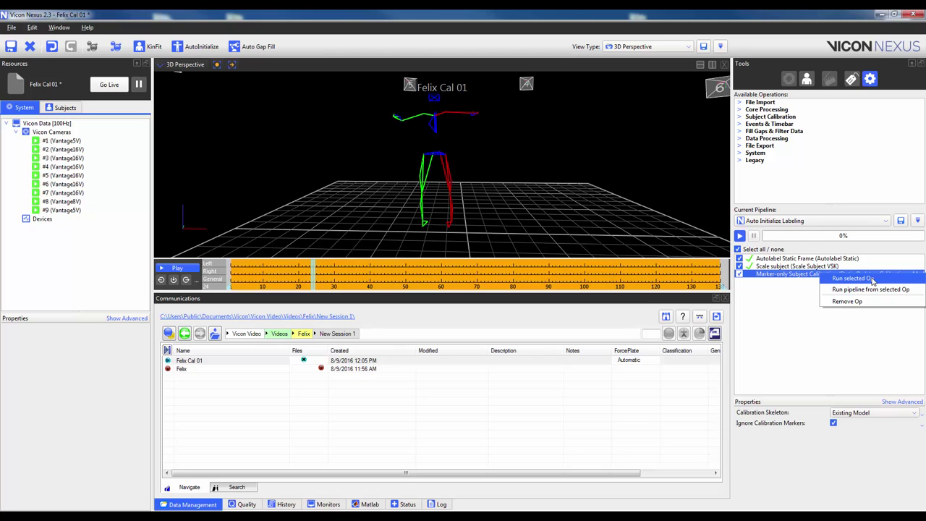
left_click(853, 278)
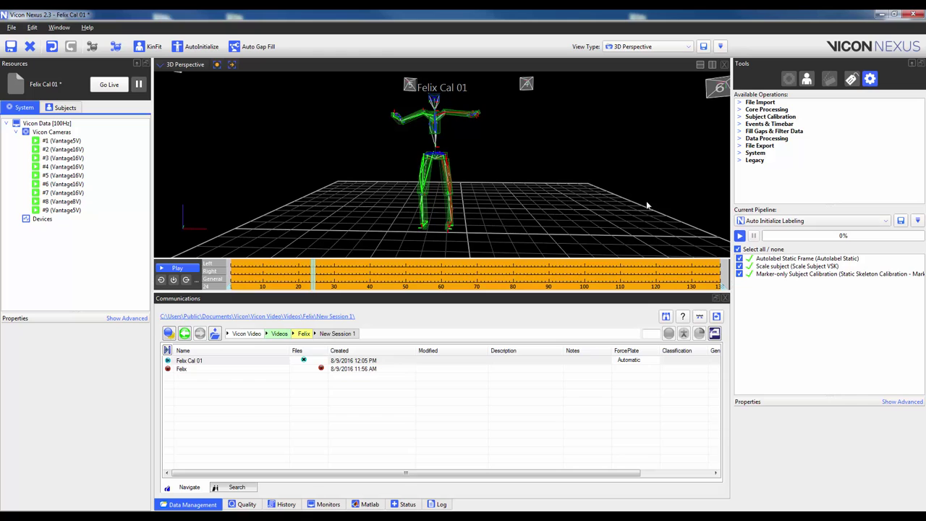
- Run the Process Static PlugIn Gait Model operation from the Plug-in Gait Static pipeline and save the trial
left_click(824, 220)
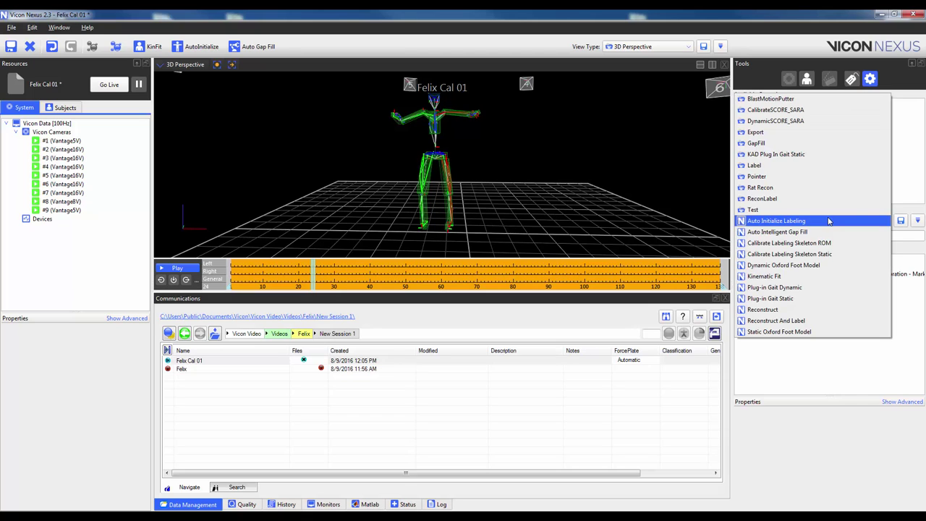
left_click(801, 298)
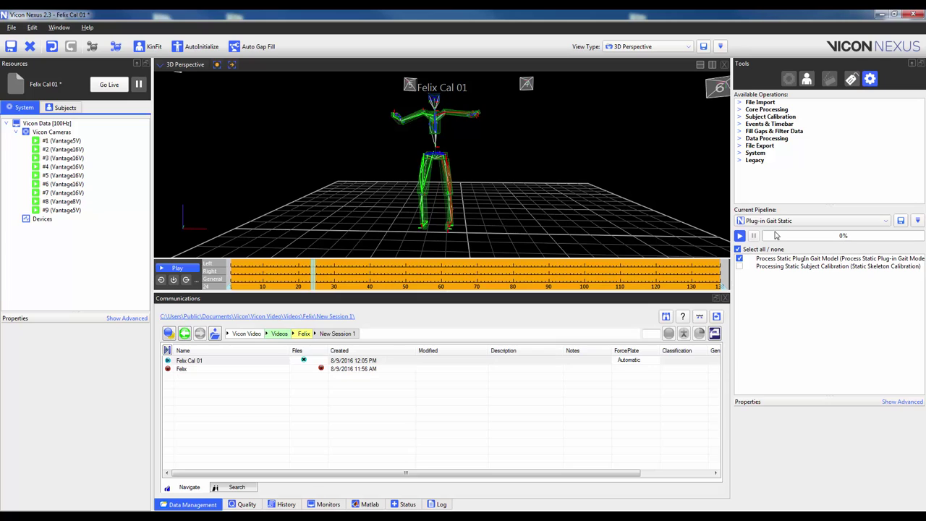
left_click(798, 260)
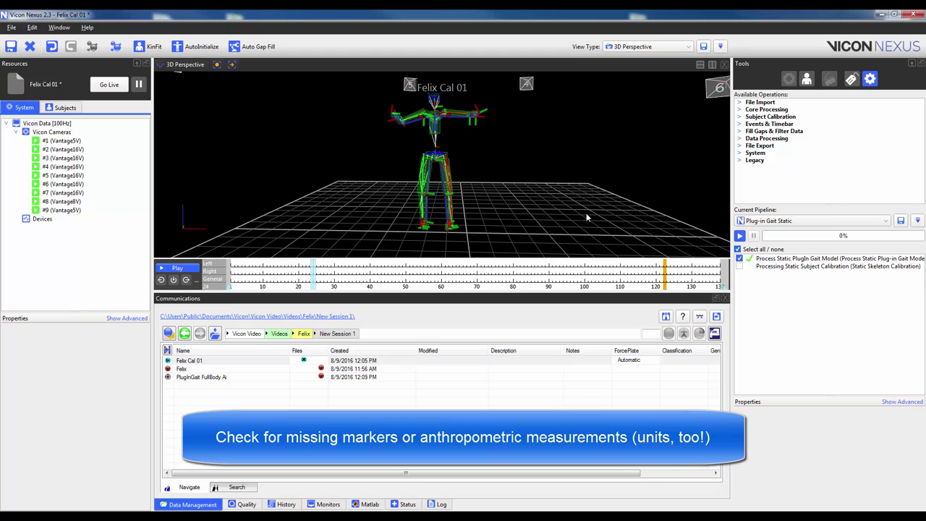
left_click(10, 47)
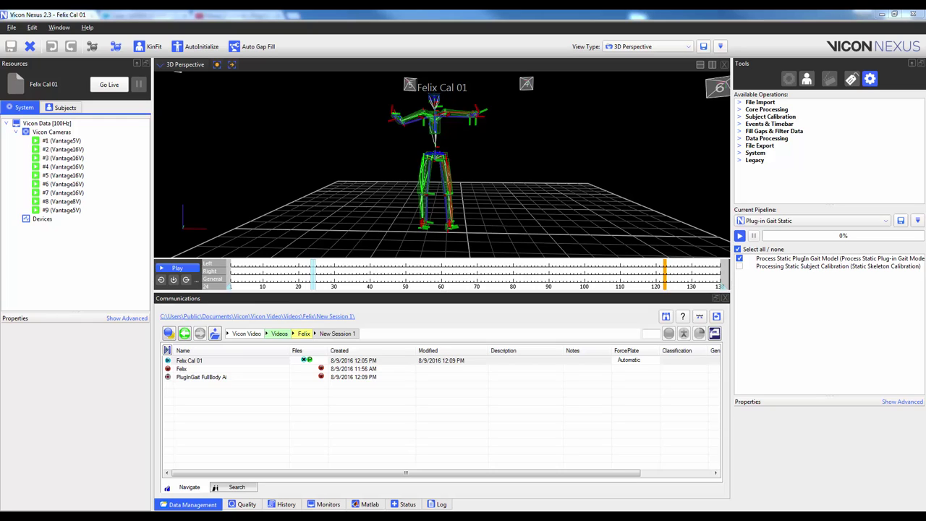
- Switch the current pipeline back to Auto Initialize Labeling
left_click(831, 219)
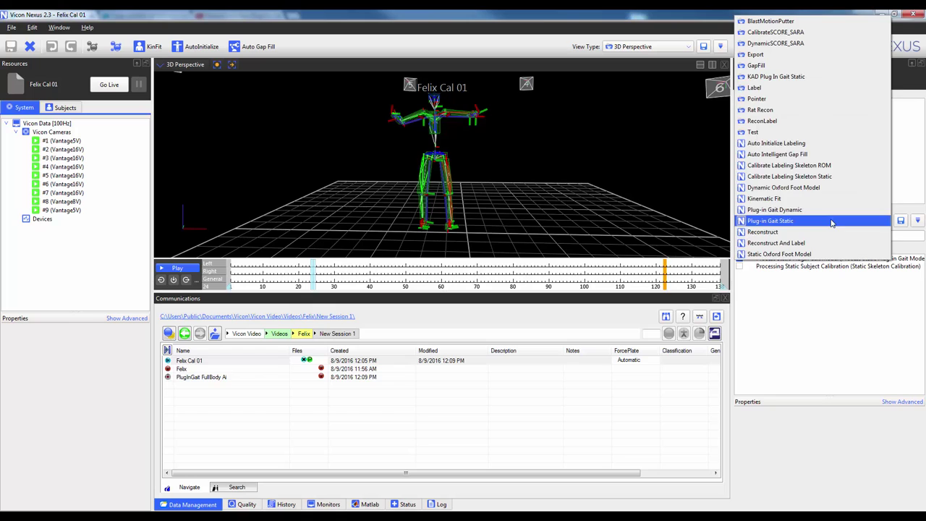
left_click(798, 143)
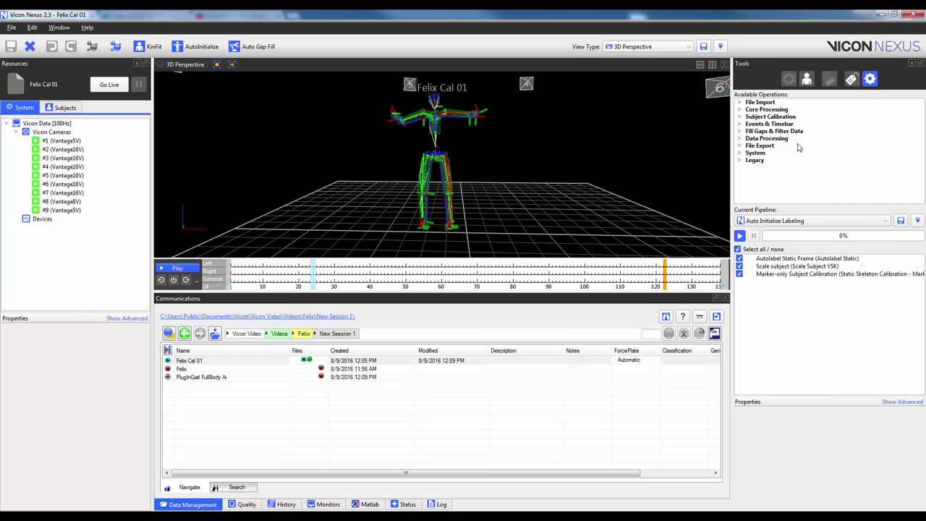
- Add the Combined Processing and Process Static Plug-in Gait Model operations to the Auto Initialize Labeling pipeline
left_click(739, 110)
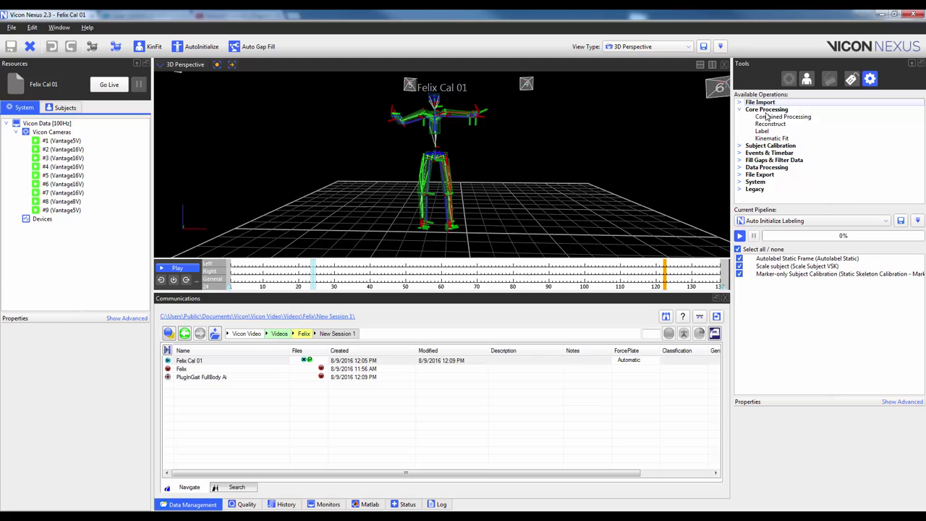
double_click(770, 117)
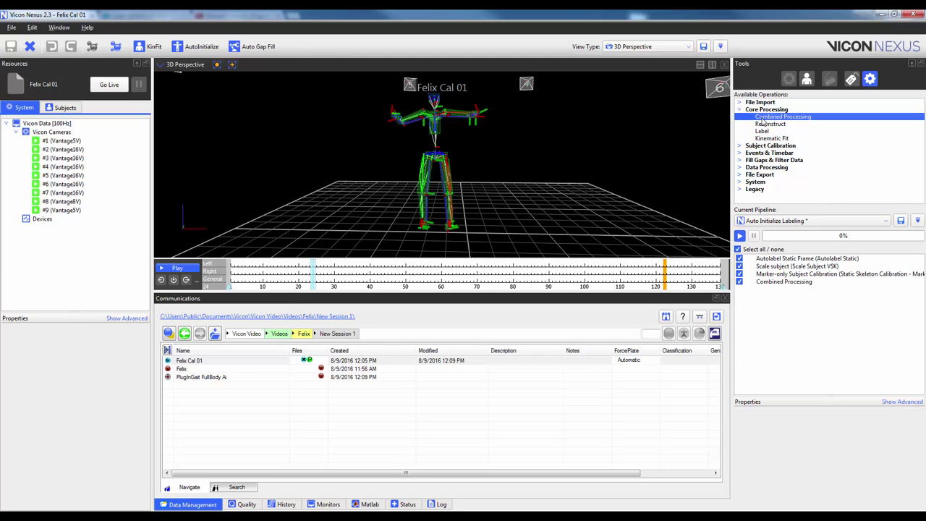
left_click(738, 110)
left_click(740, 138)
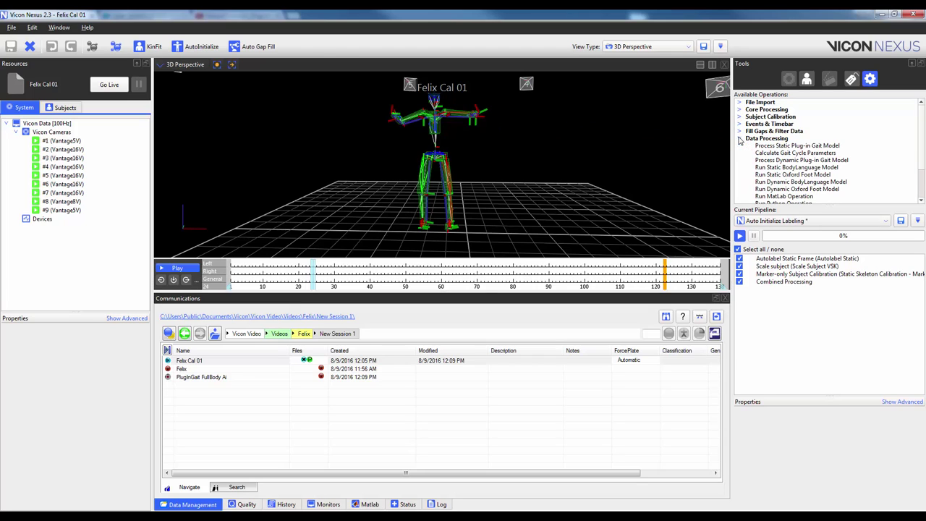
left_click_drag(922, 148, 922, 174)
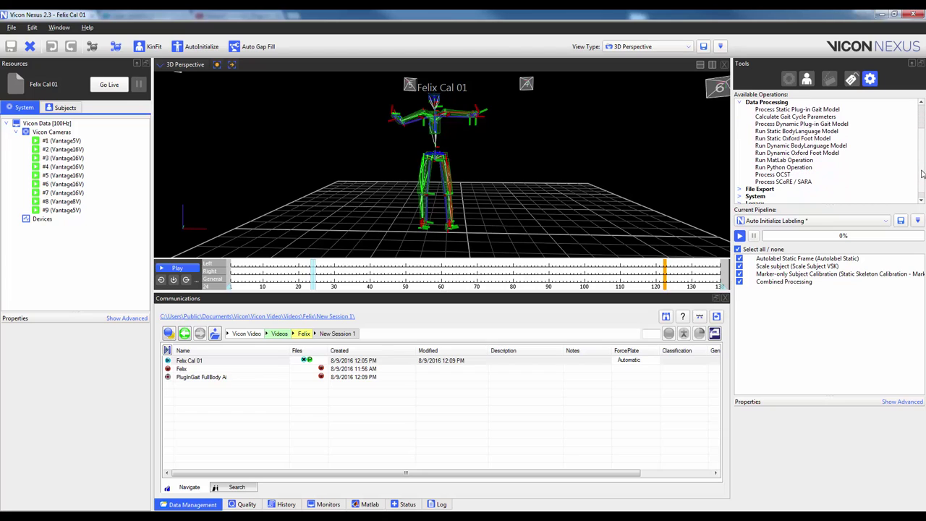
double_click(808, 110)
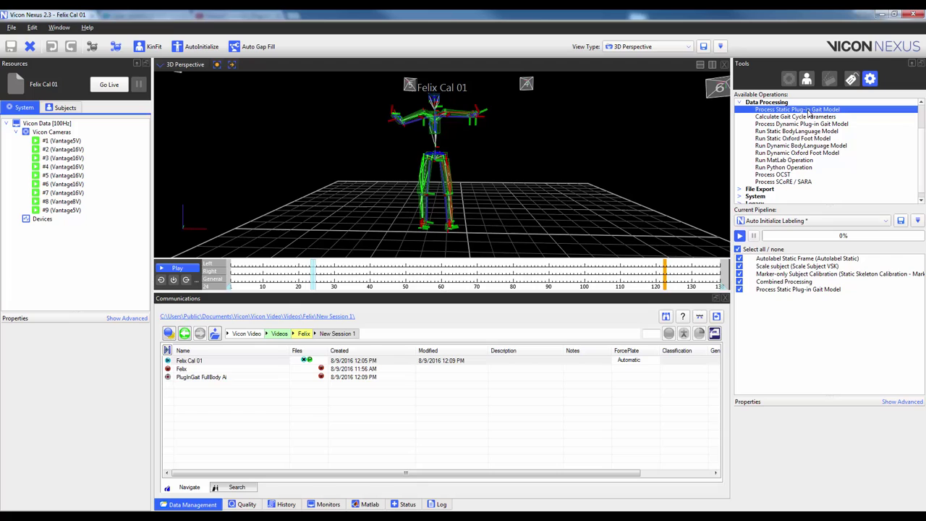
left_click(739, 103)
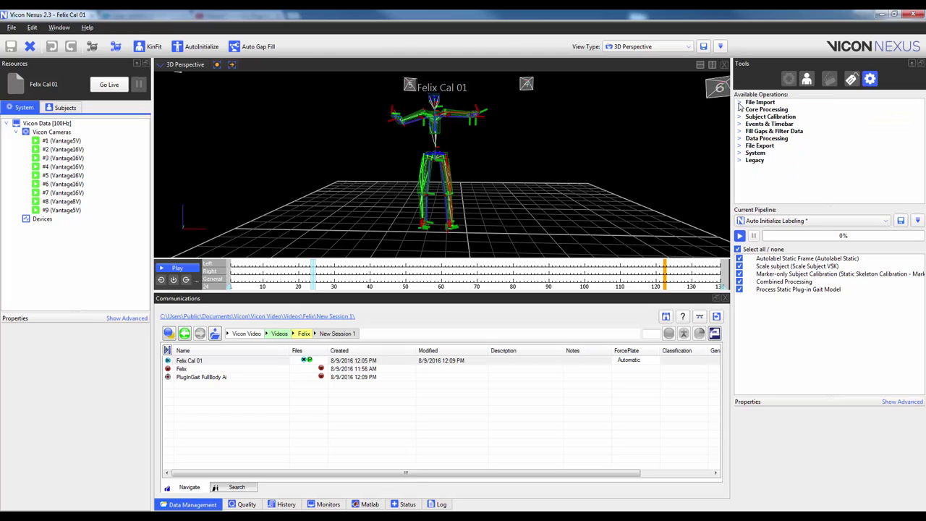
- Append the Save Trial - C3D + VSK file export operation to the current pipeline
left_click(740, 147)
left_click_drag(922, 139, 922, 179)
double_click(775, 182)
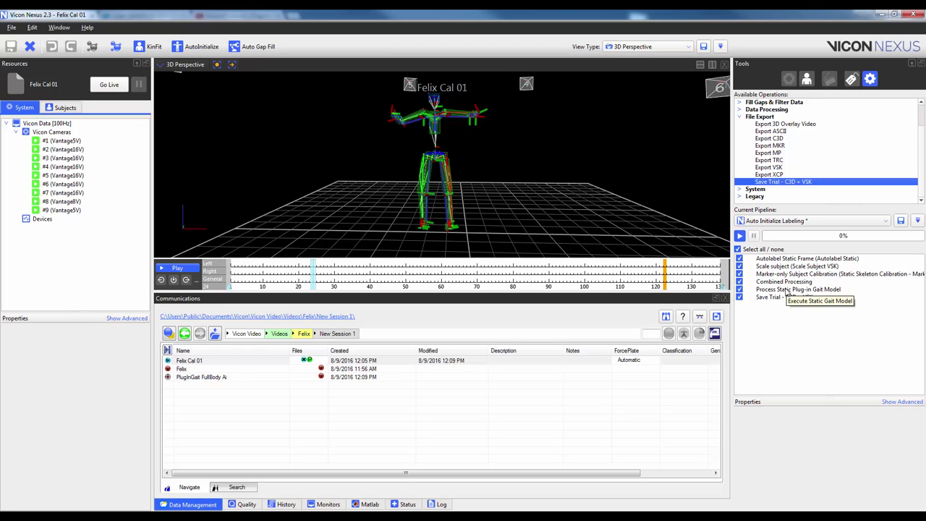
- Move Combined Processing to the start of the pipeline and set its Processing Output level to Reconstructions
left_click_drag(783, 281, 781, 261)
left_click(781, 261)
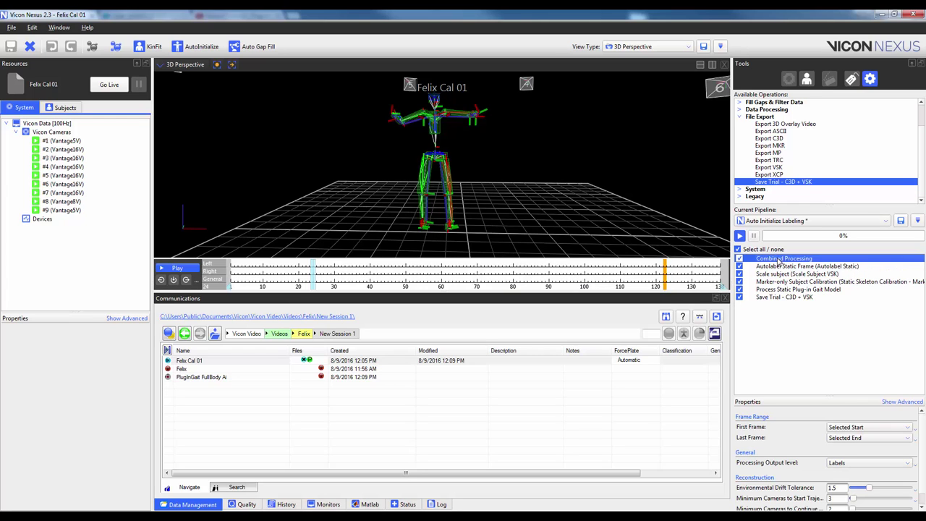
left_click(859, 467)
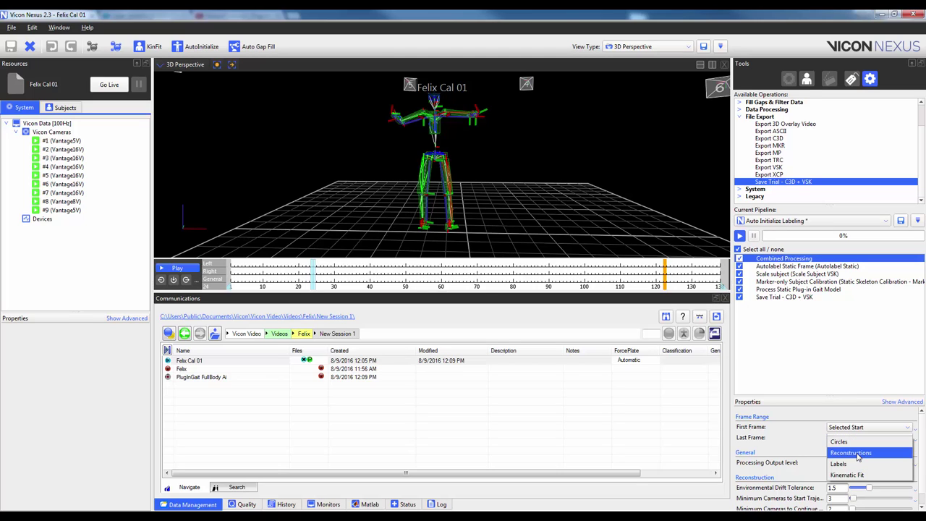
left_click(857, 453)
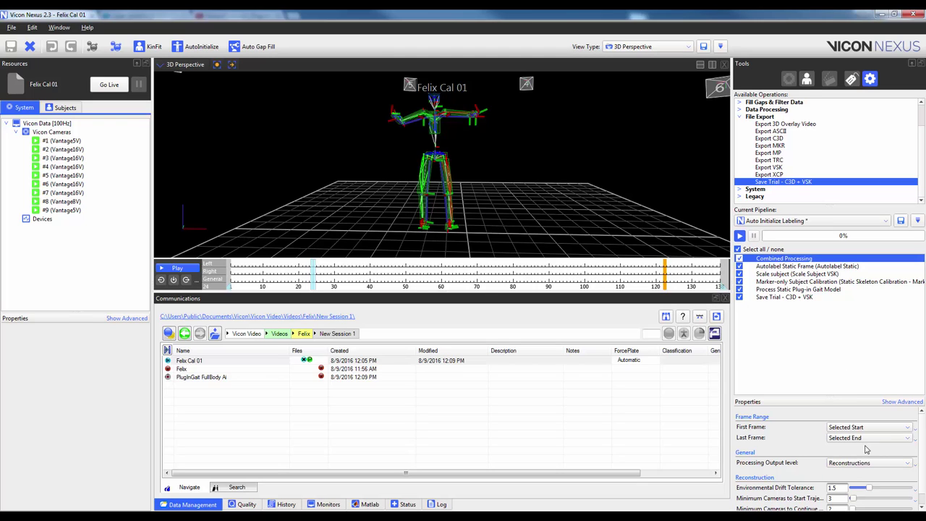
left_click(822, 290)
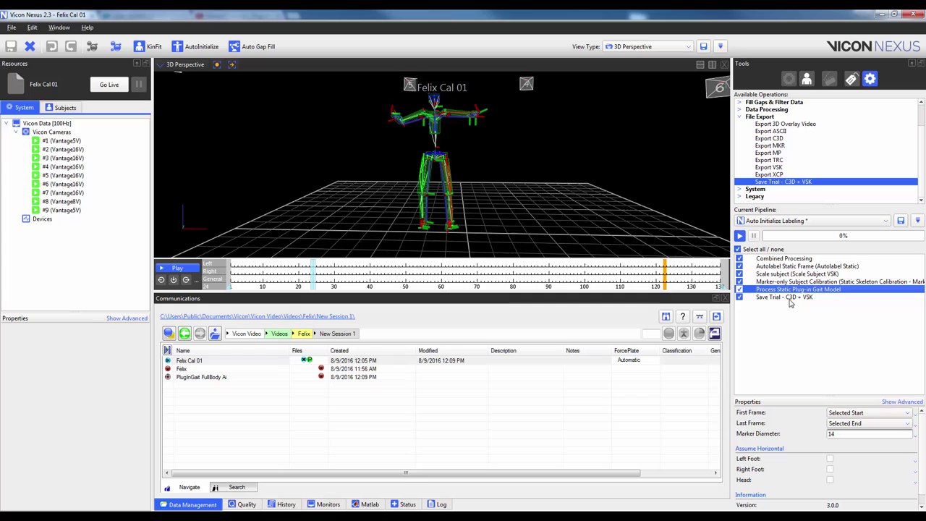
- Save the modified pipeline as a new shared configuration named Auto Static PlugInGait
left_click(901, 221)
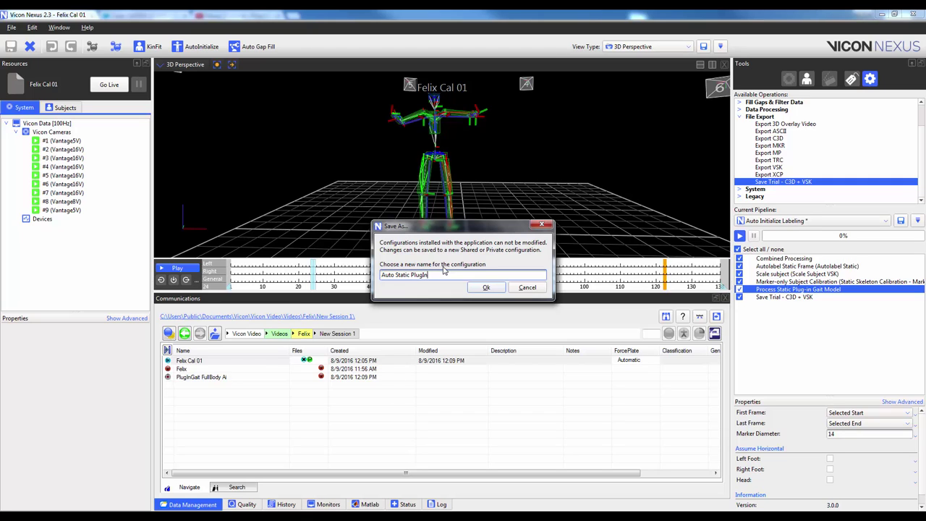
type("Gait")
left_click(488, 289)
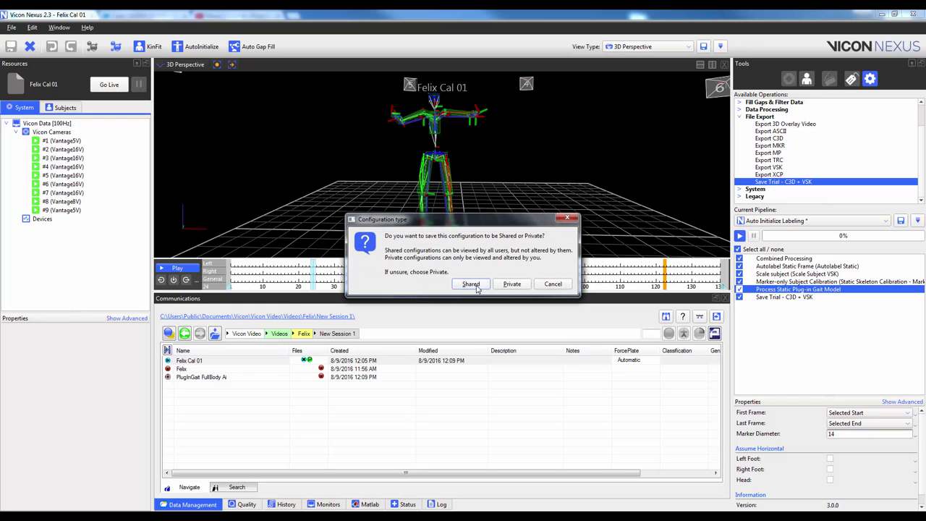
left_click(477, 288)
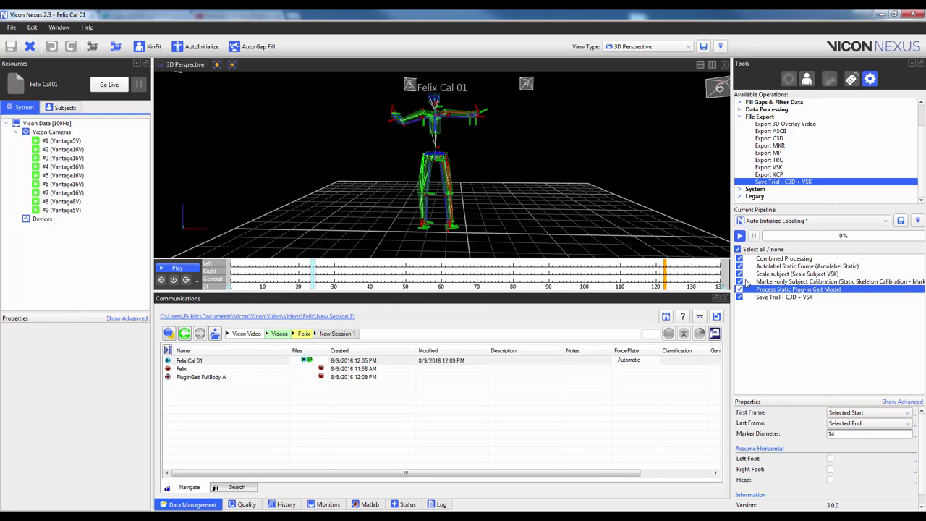
left_click(739, 235)
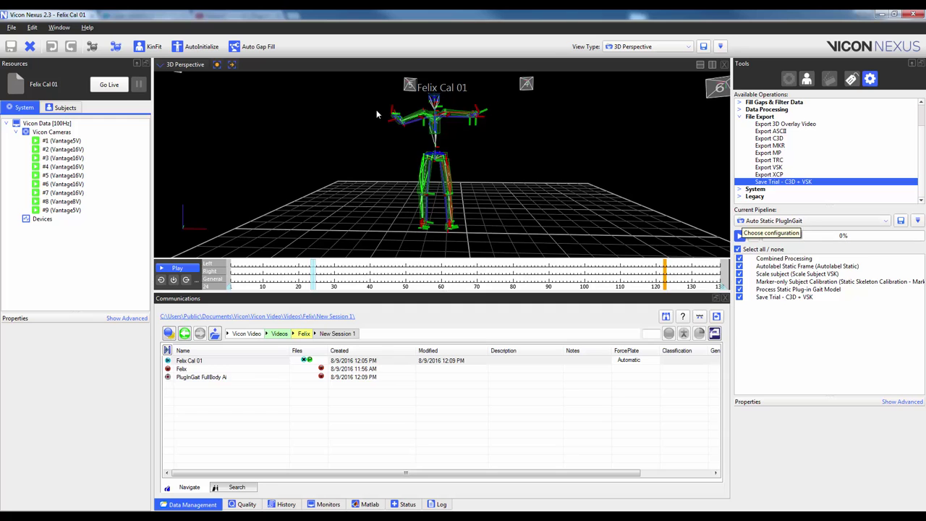
- Go live with the camera system and bring up the trial capture settings
left_click(108, 85)
mouse_move(479, 154)
left_mouse_down()
mouse_move(453, 162)
mouse_move(520, 145)
left_mouse_up()
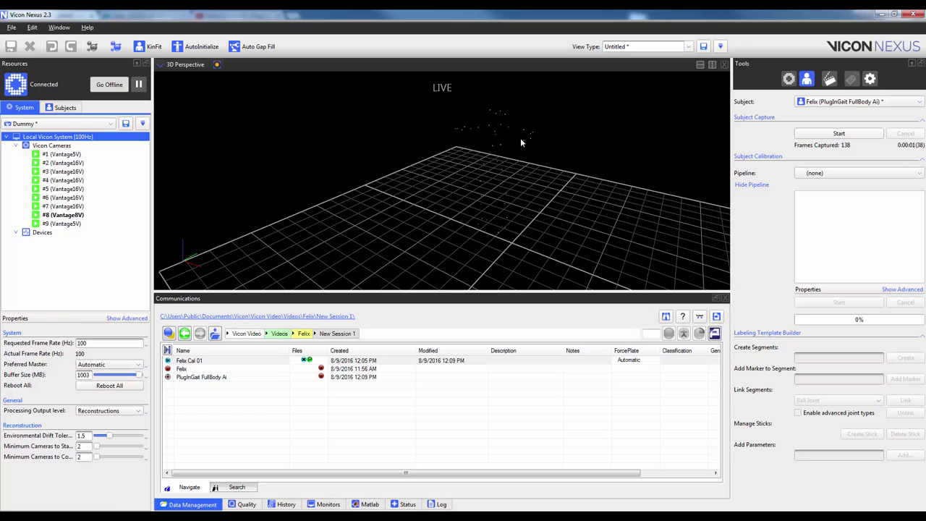
left_click(830, 81)
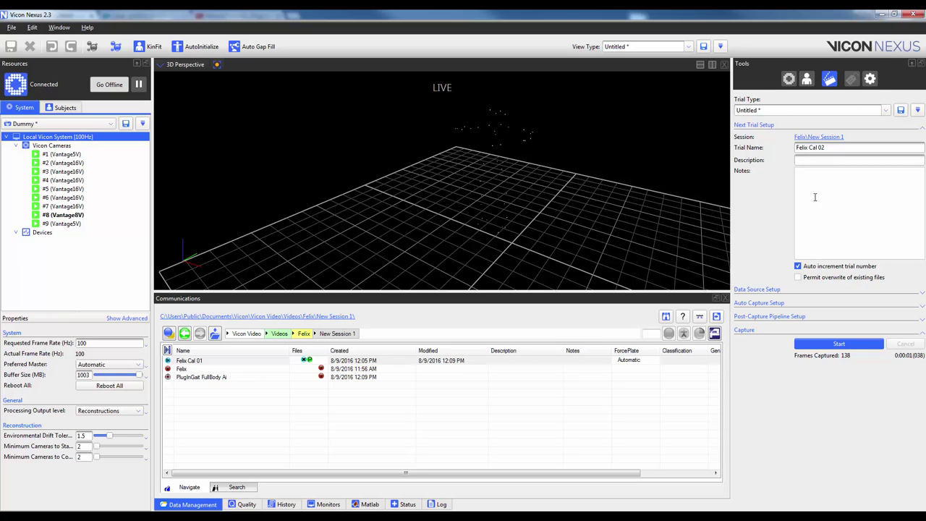
- Save the current untitled trial type as a shared configuration named Default
left_click(900, 110)
type("Default")
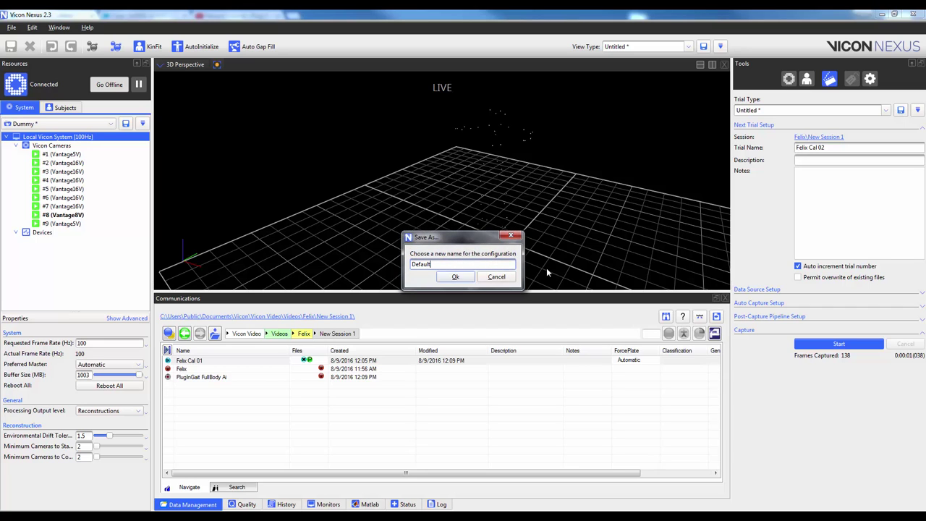
key("Return")
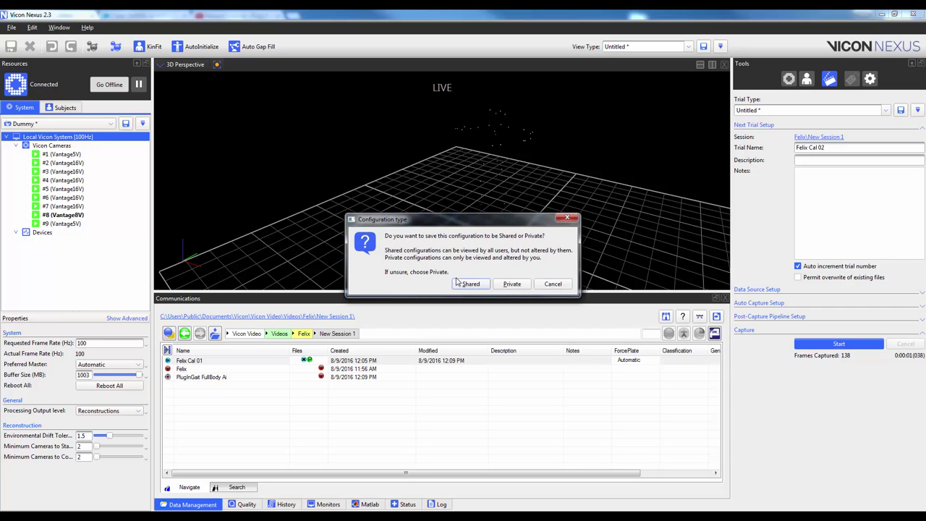
left_click(458, 282)
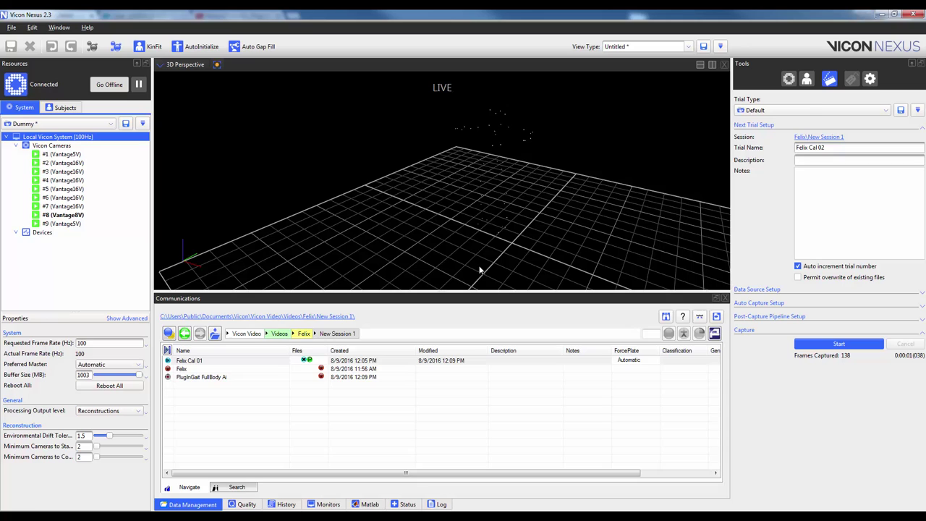
- Create a new trial type and save it as a shared configuration named Static Trial
left_click(917, 110)
left_click(906, 115)
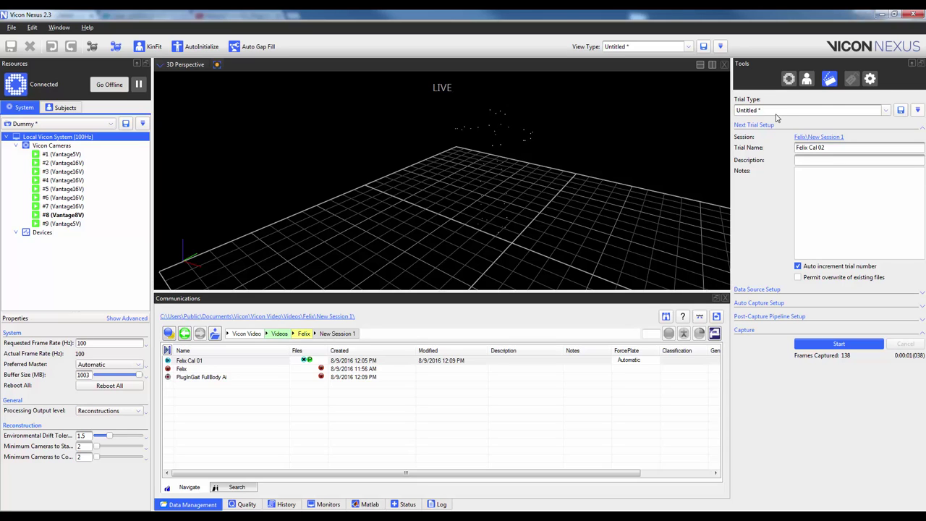
left_click(901, 110)
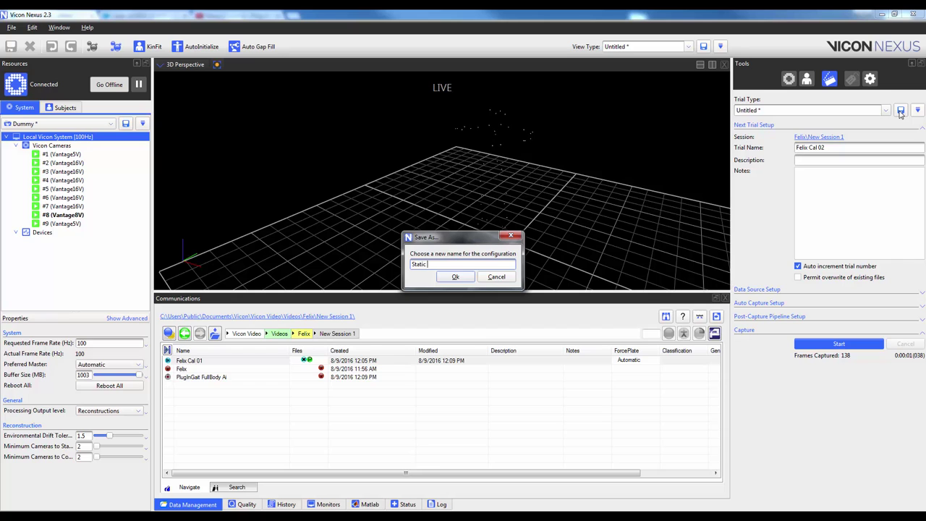
type("Static Trial")
left_click(455, 277)
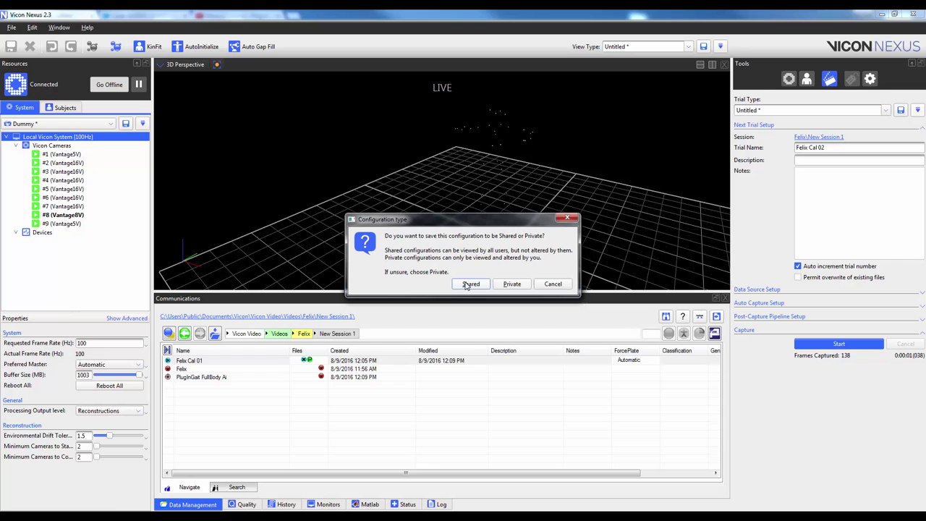
left_click(469, 284)
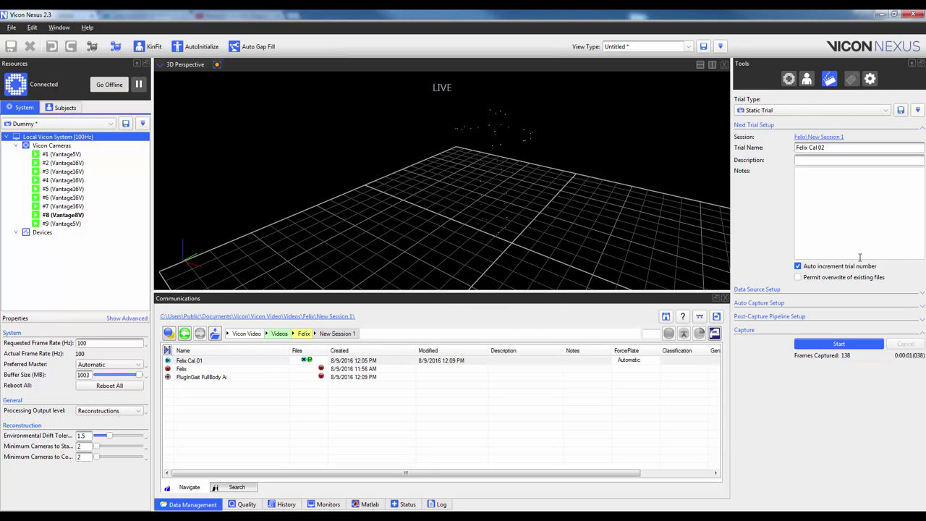
- Check the Static Trial data sources and set the capture to stop automatically after a duration of 1 second
left_click(921, 292)
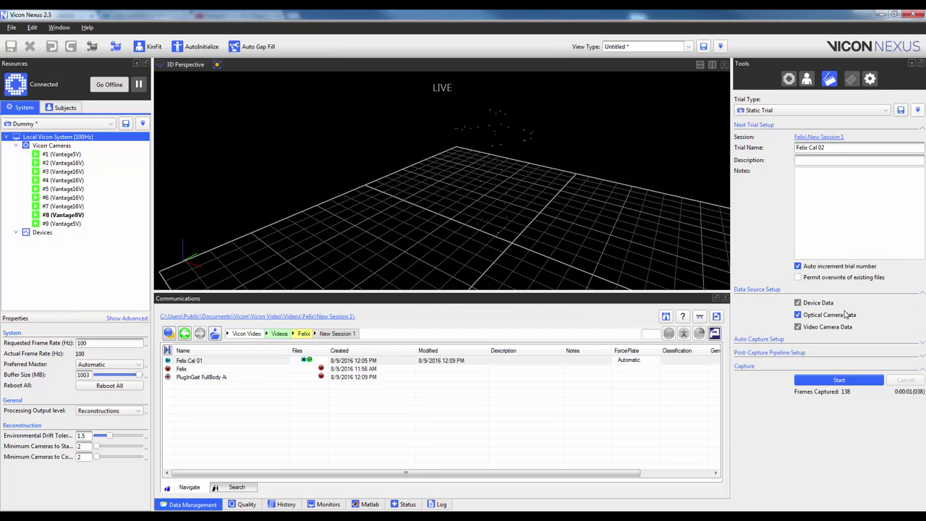
mouse_move(829, 308)
left_click(922, 293)
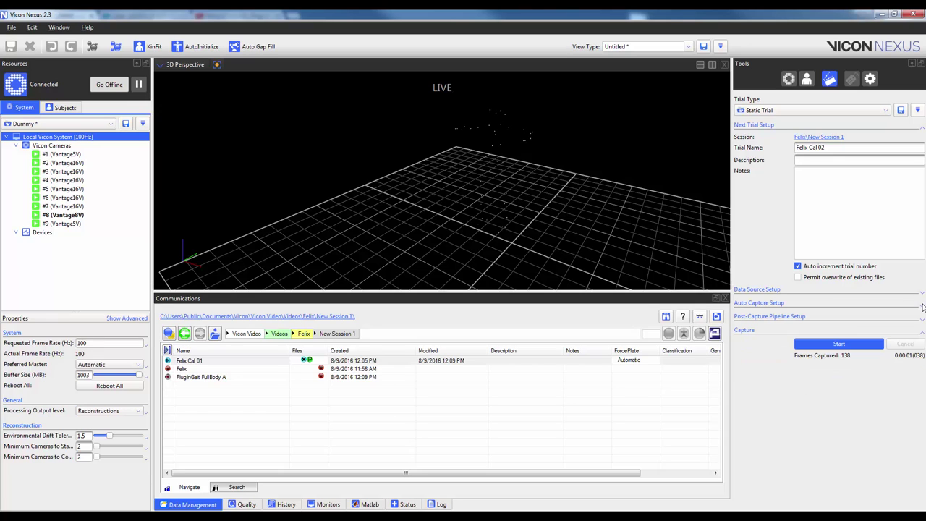
left_click(922, 307)
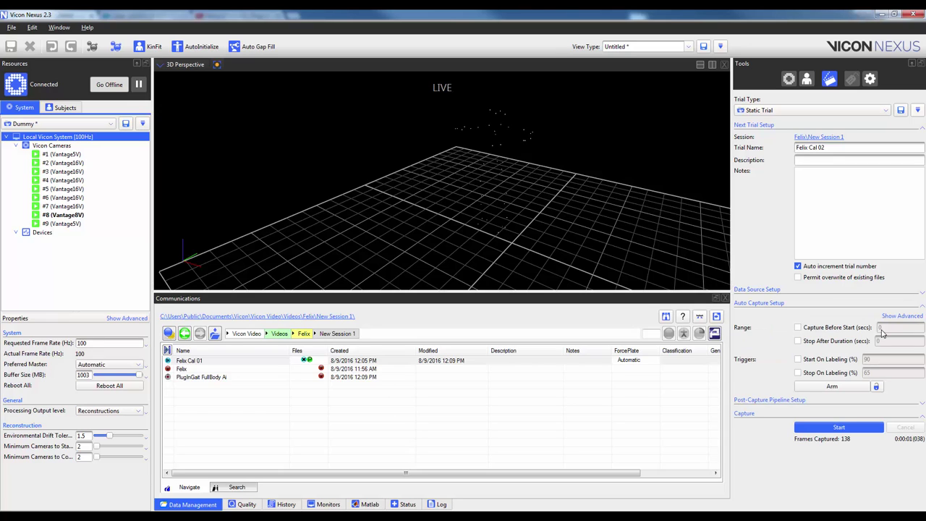
left_click(797, 341)
type("1")
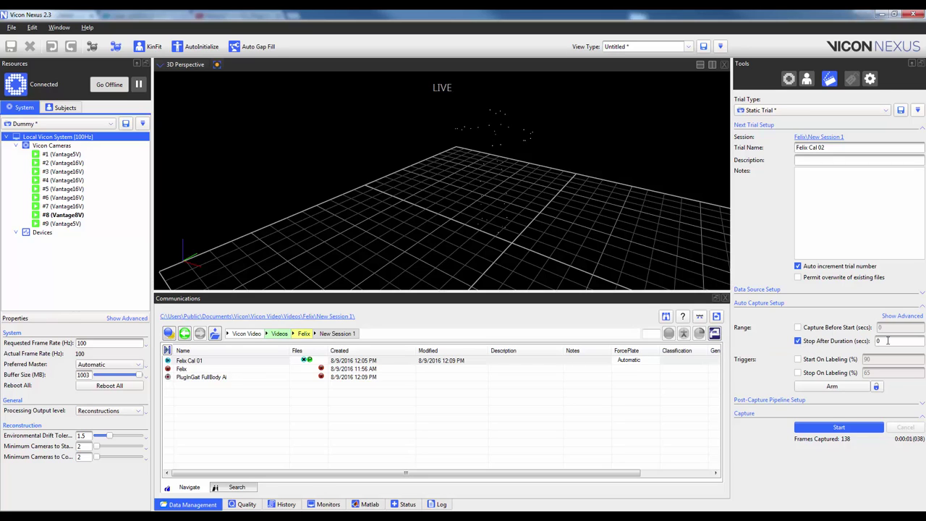
left_click(921, 306)
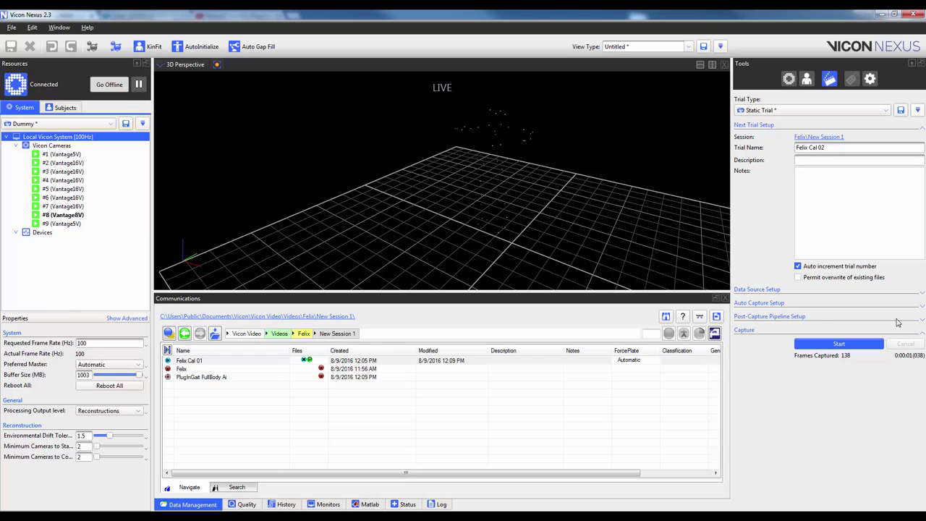
- Set the Auto Static PlugInGait pipeline to run after capture and save the changes to the Static Trial type
left_click(921, 319)
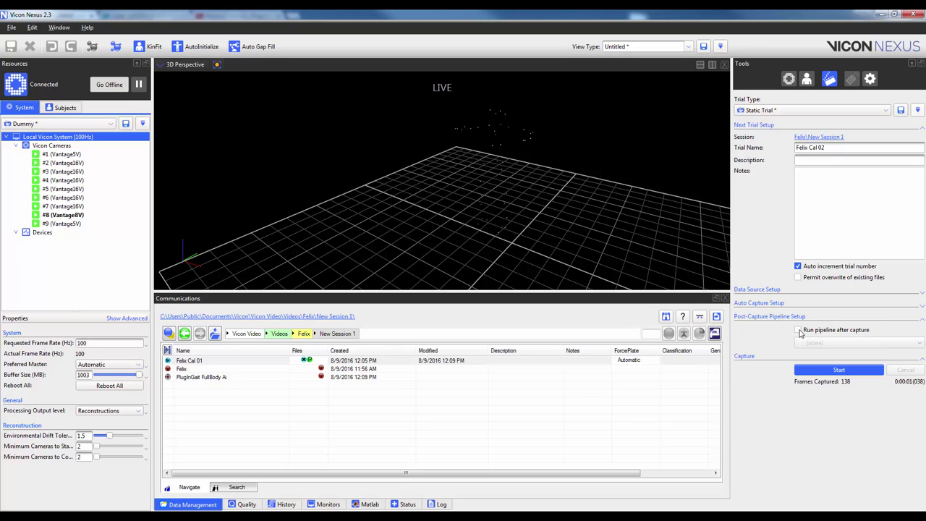
left_click(798, 330)
left_click(821, 345)
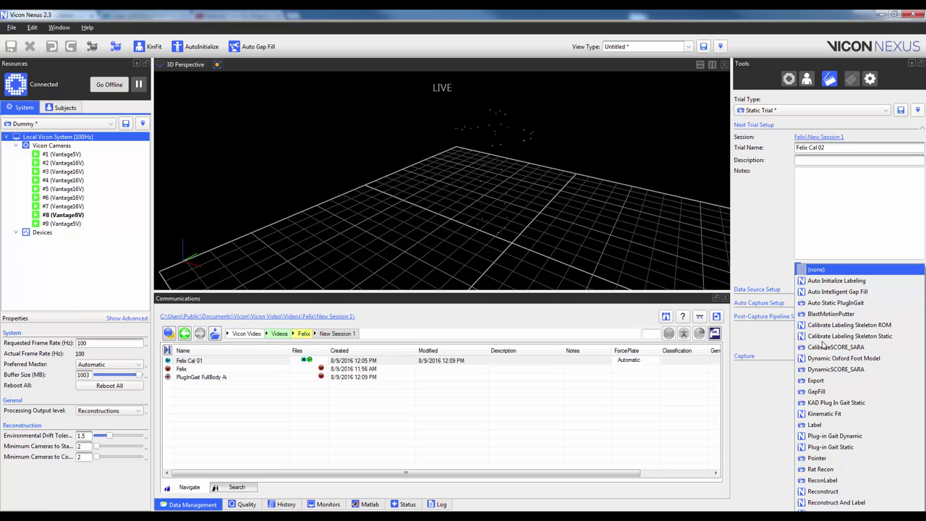
left_click(828, 304)
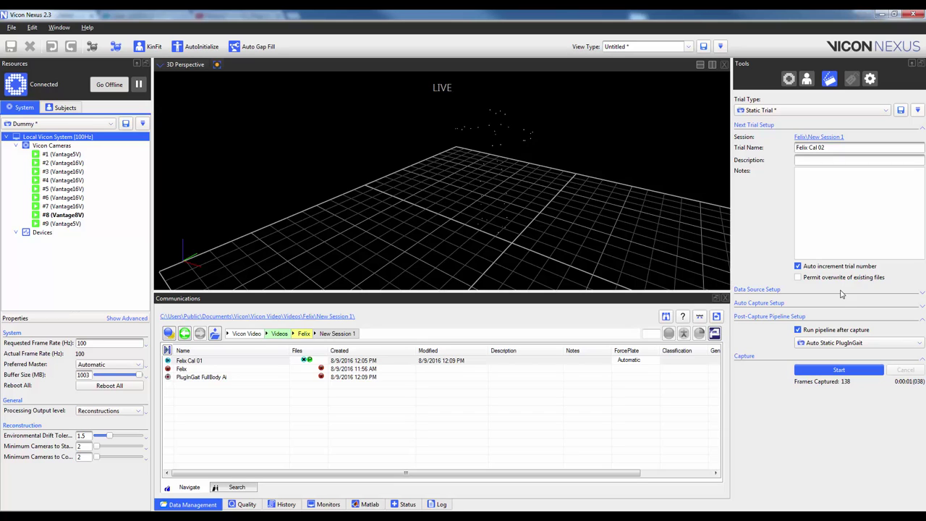
left_click(900, 112)
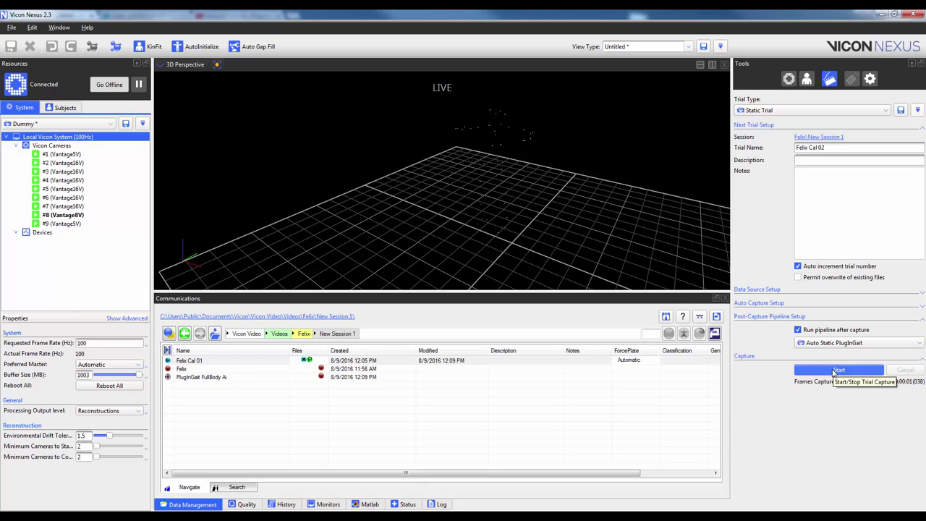
- Start capturing the next calibration trial using the Static Trial type
left_click(837, 370)
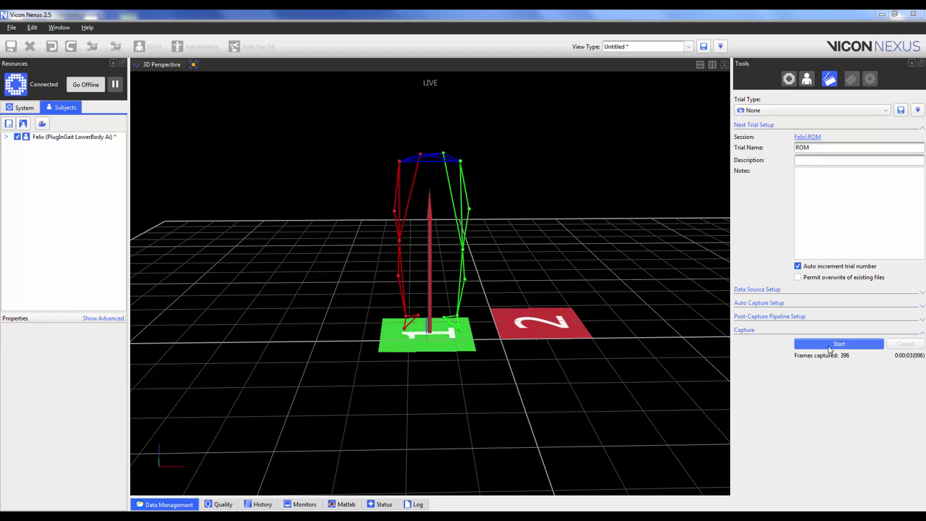
- Capture the subject's range-of-motion trial named ROM, starting the recording and stopping it once the movements are complete
left_click(829, 346)
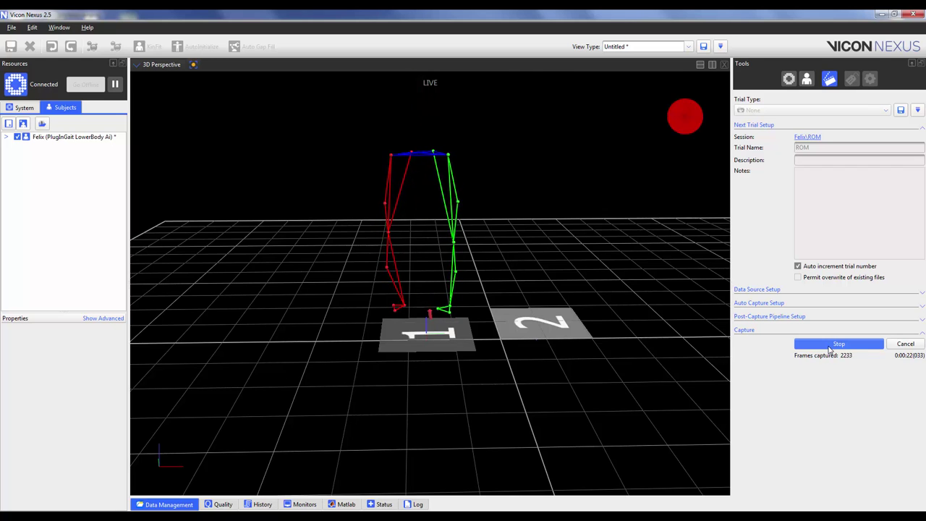
left_click(830, 345)
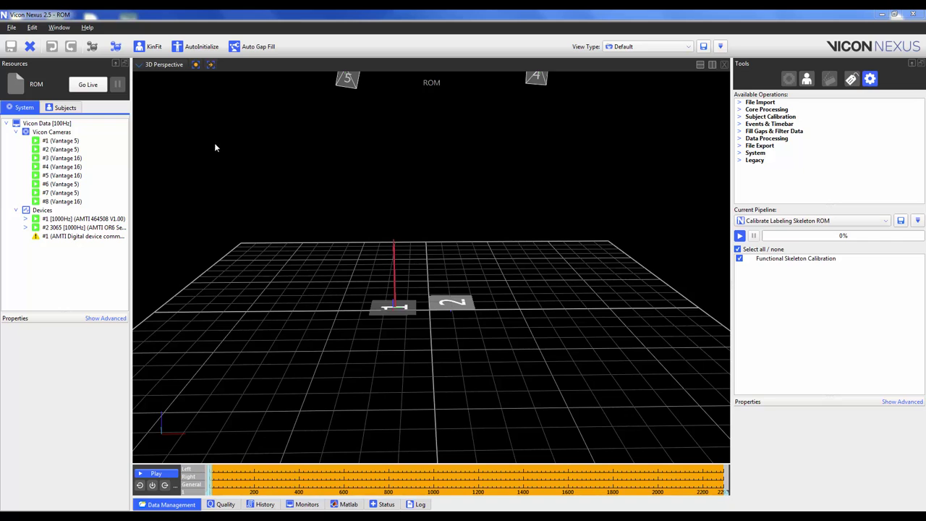
- Auto-initialize the subject's labeling in the ROM trial and run Reconstruct and Label on the whole trial
left_click(175, 48)
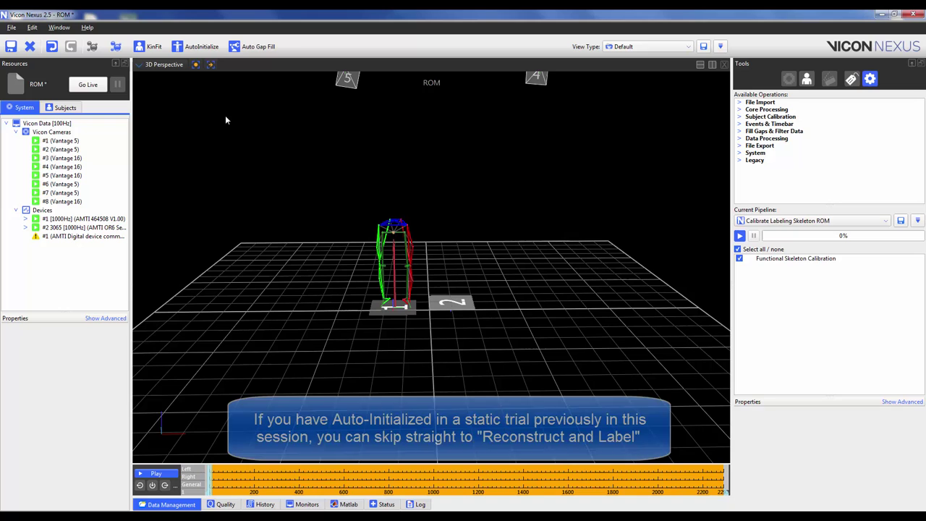
left_click(117, 47)
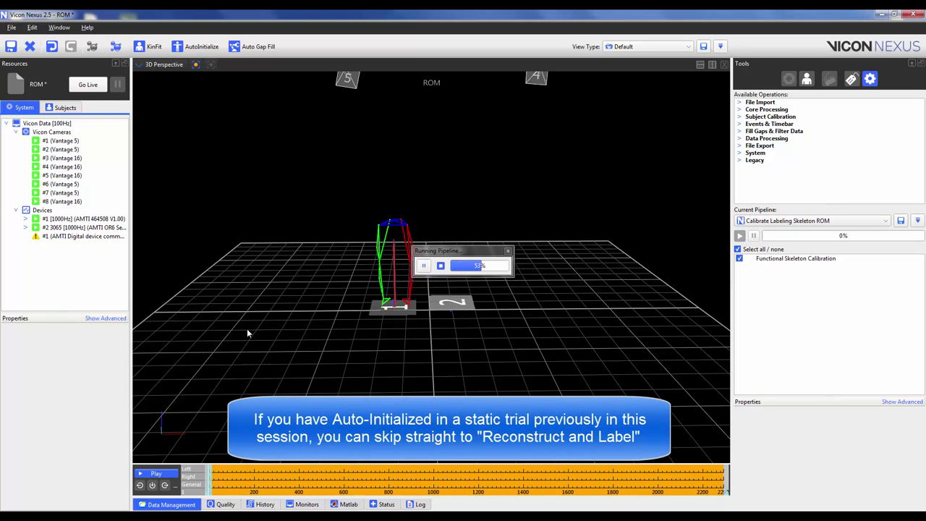
- Check the ROM trial's labeling quality and the LASI trajectory's gaps, scrubbing through the trial to its last frame
left_click(225, 504)
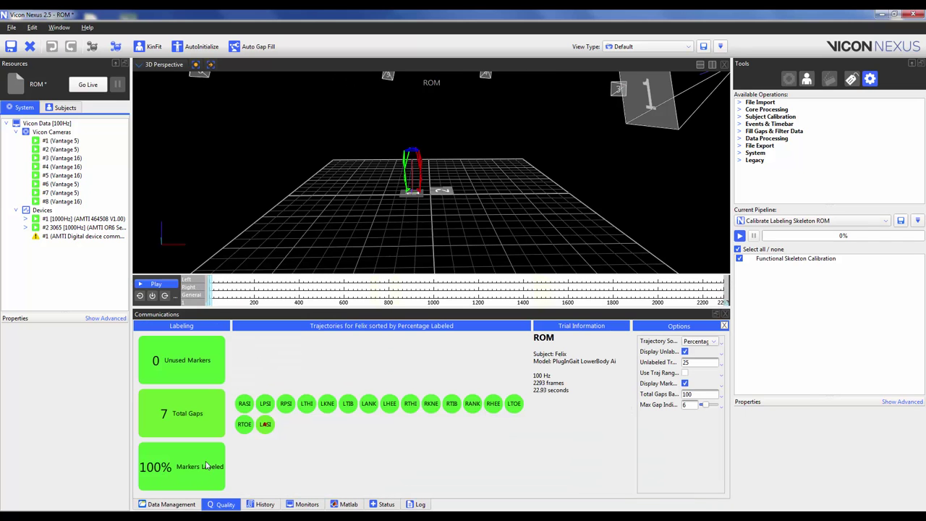
left_click(215, 505)
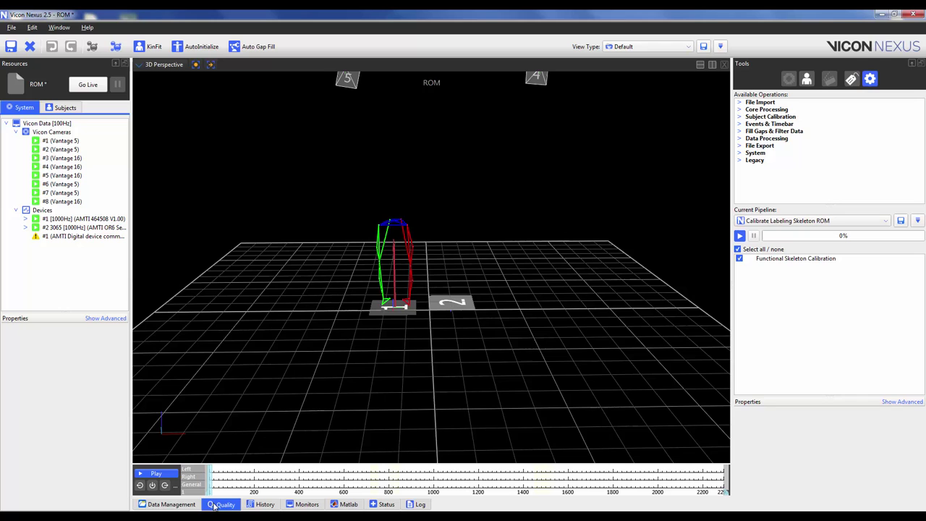
left_click_drag(211, 480, 353, 480)
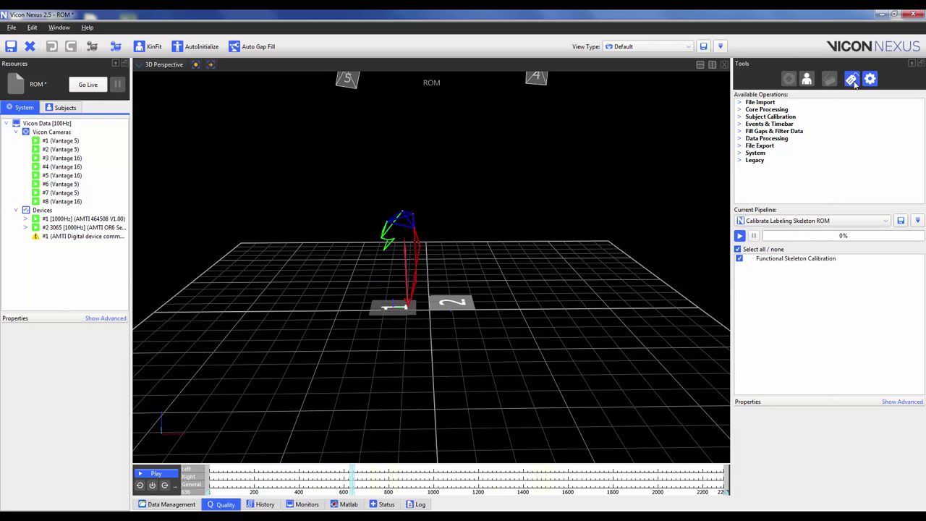
left_click(851, 80)
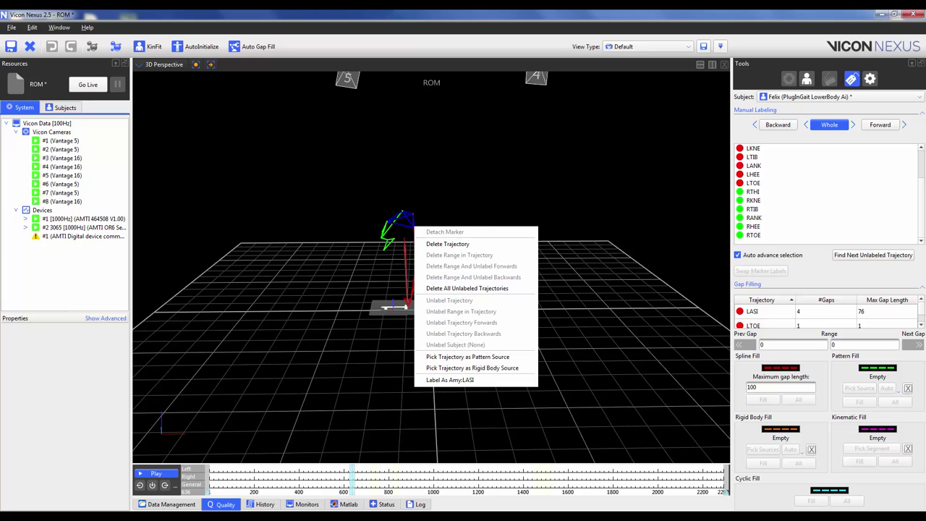
left_click(767, 311)
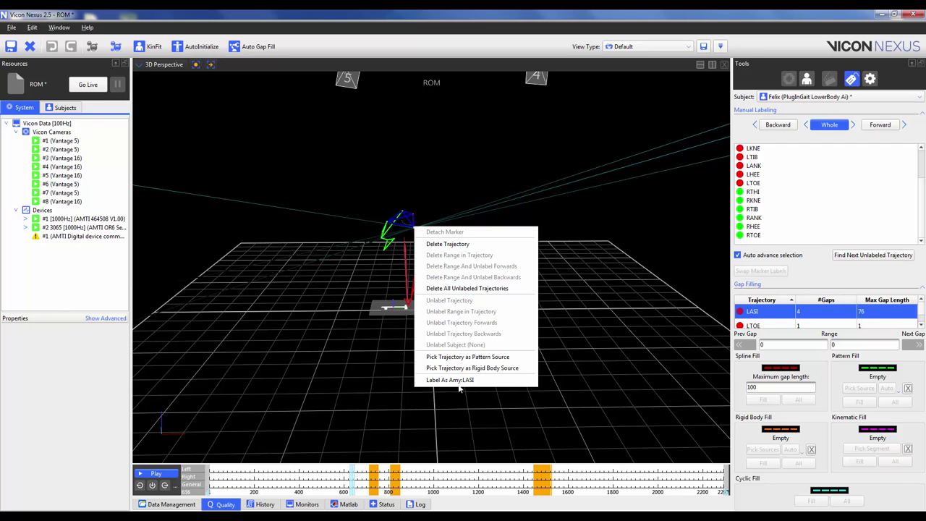
left_click_drag(368, 466, 746, 484)
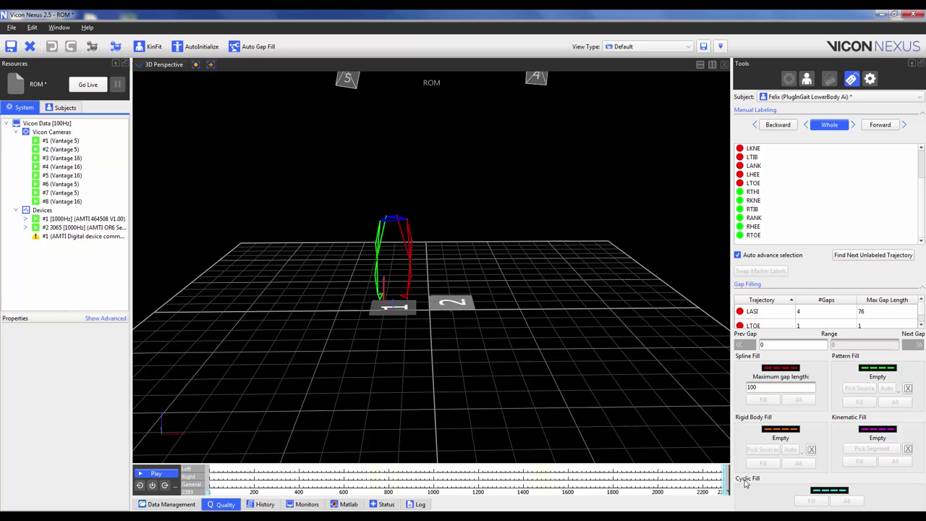
- Run the Calibrate Labeling Skeleton ROM pipeline on the ROM trial and scrub back to the first frame to check the skeleton
left_click(869, 81)
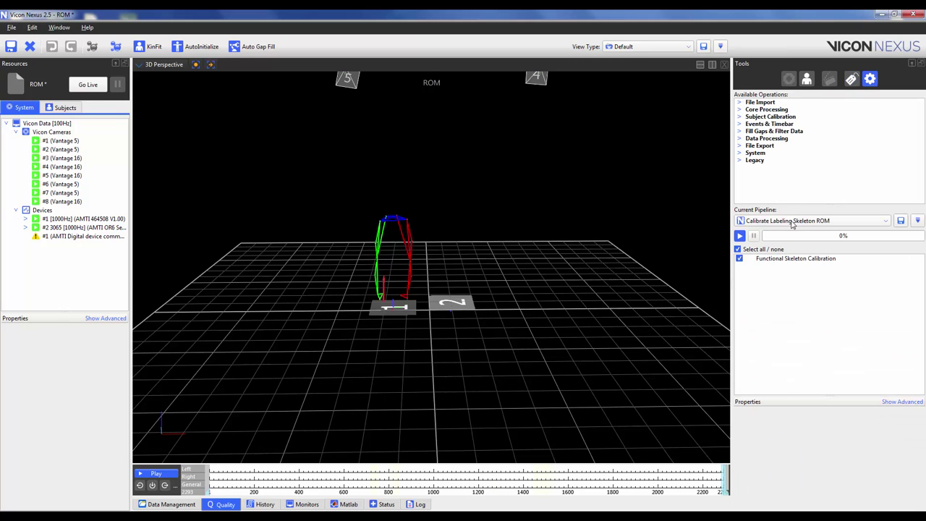
left_click(739, 237)
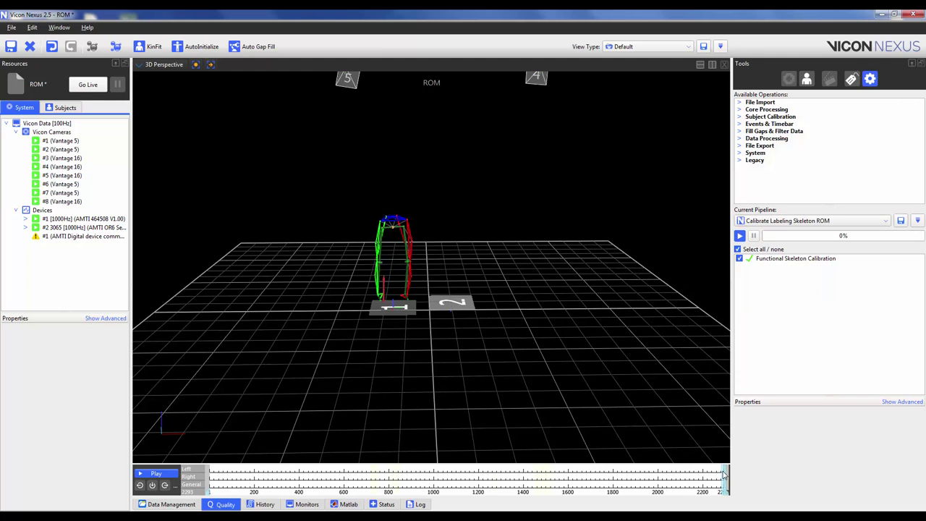
left_click_drag(600, 477, 162, 469)
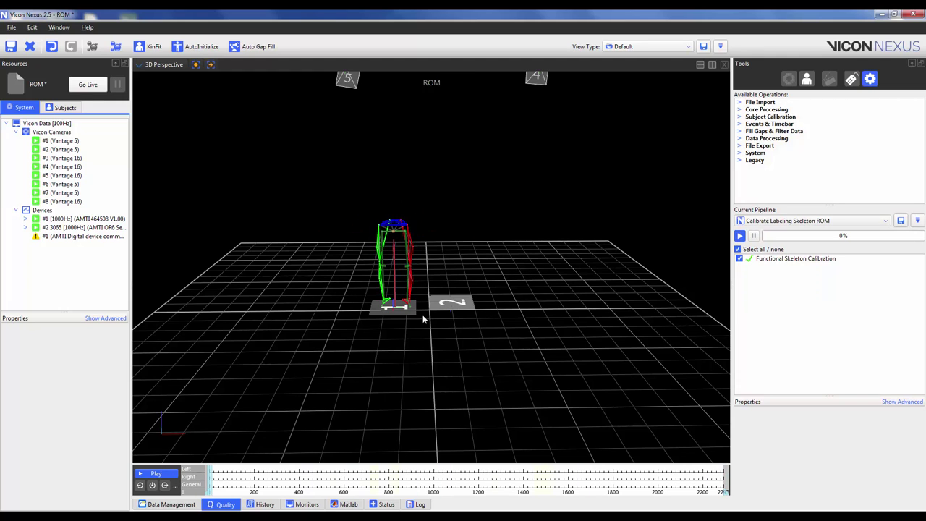
- Run the Plug-in Gait Static pipeline on the ROM trial and save the processed trial
left_click(860, 225)
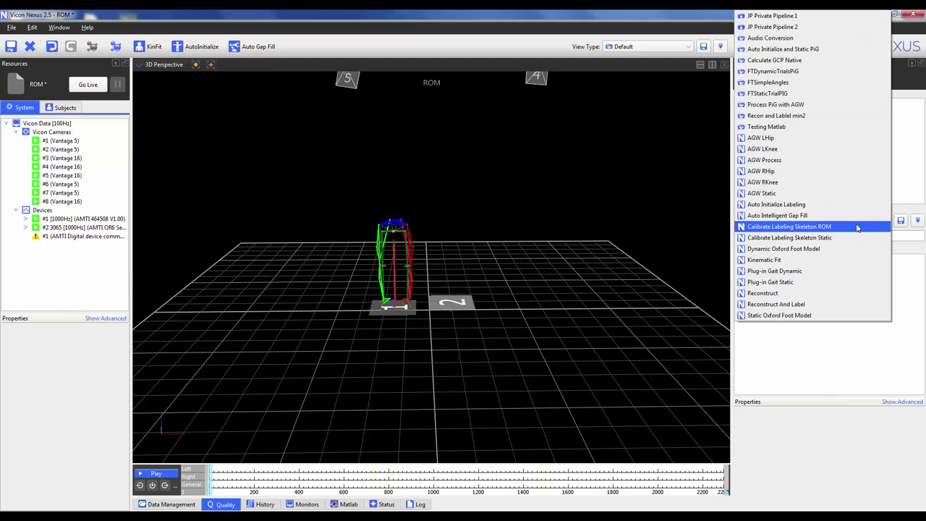
left_click(788, 283)
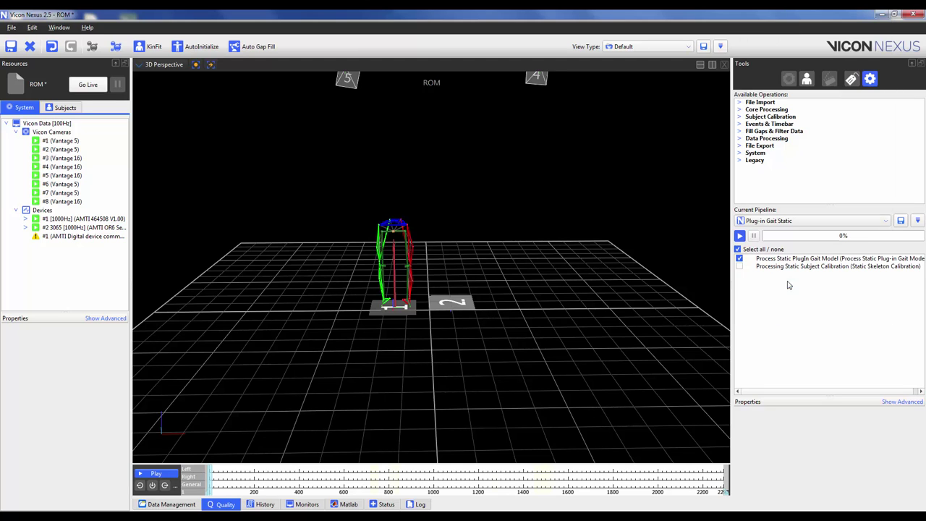
left_click(740, 237)
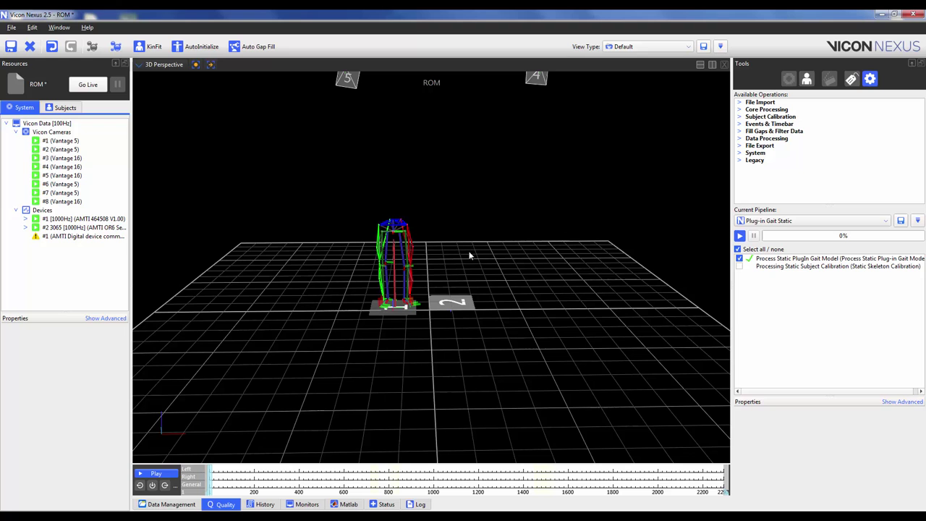
left_click(11, 47)
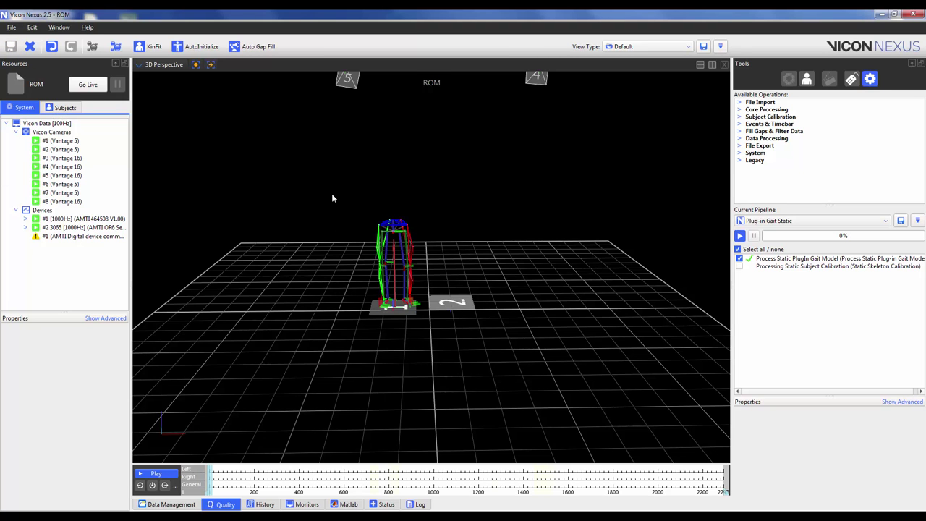